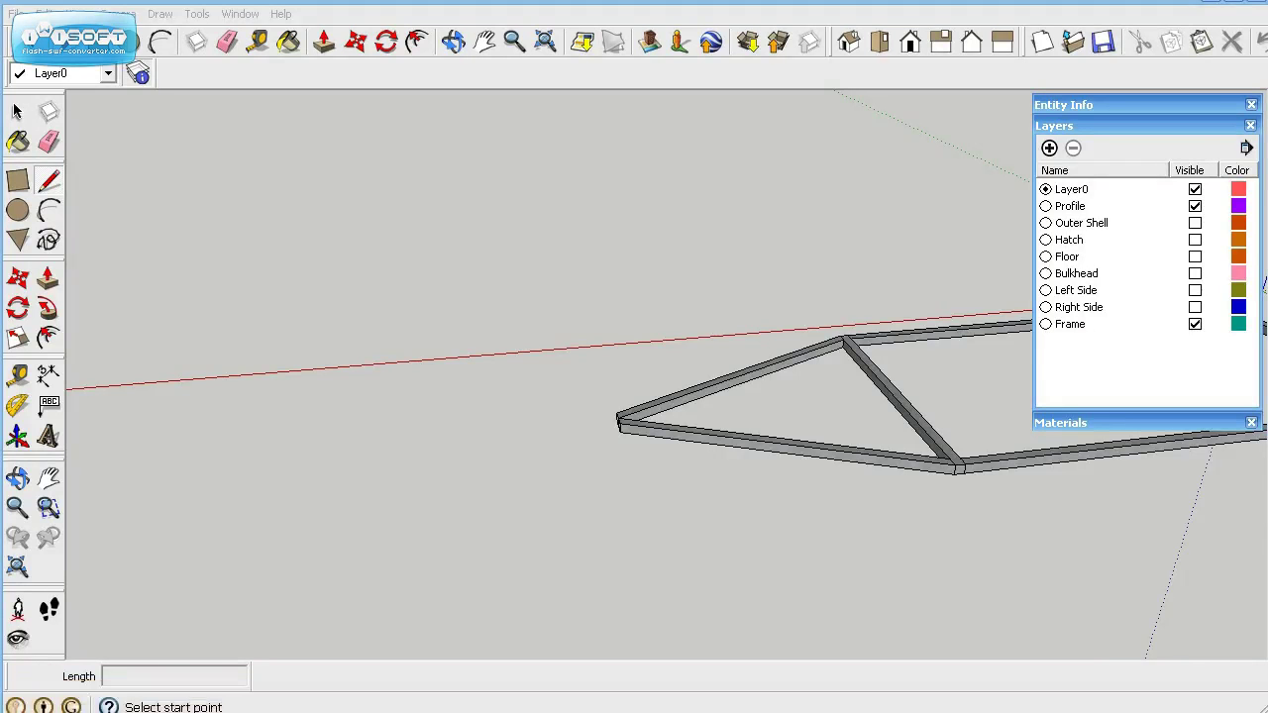
Step: Orbit and zoom to see the whole frame and triangular tongue from above at an angle
{"action": "mouse_move", "coordinate": [544, 459]}
{"action": "middle_mouse_down"}
{"action": "mouse_move", "coordinate": [582, 505]}
{"action": "mouse_move", "coordinate": [198, 257]}
{"action": "mouse_move", "coordinate": [149, 212]}
{"action": "middle_mouse_up"}
{"action": "scroll", "coordinate": [150, 212], "scroll_direction": "up", "scroll_amount": 3}
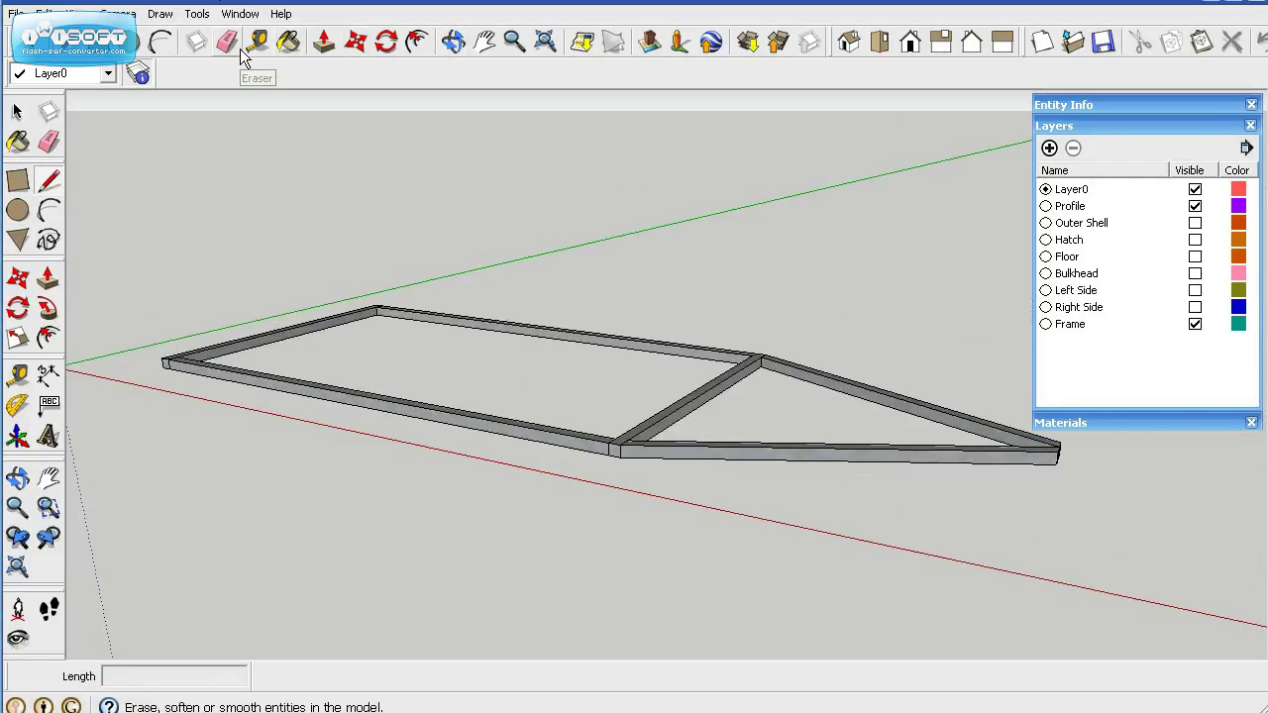
Step: Search 3D Warehouse in the Components browser for 'trailer torsion axle' and download the first result
{"action": "left_click", "coordinate": [198, 14]}
{"action": "mouse_move", "coordinate": [224, 14]}
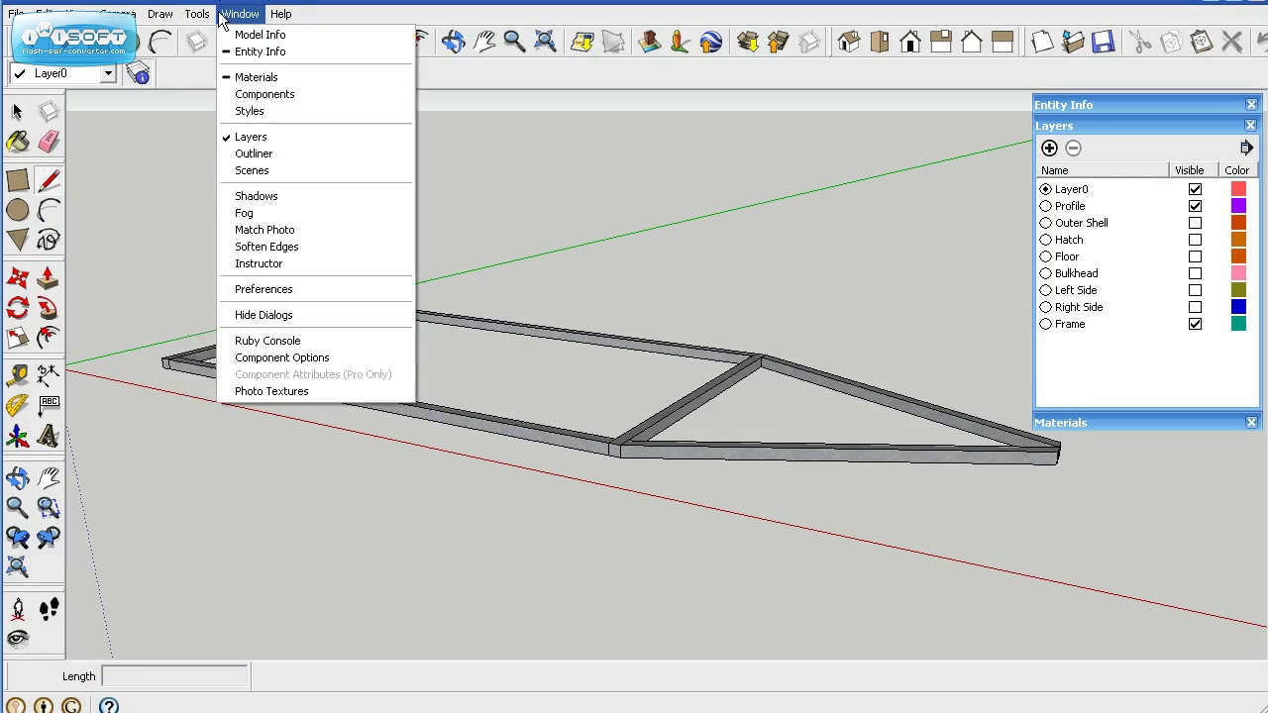
{"action": "left_click", "coordinate": [264, 94]}
{"action": "left_click", "coordinate": [114, 162]}
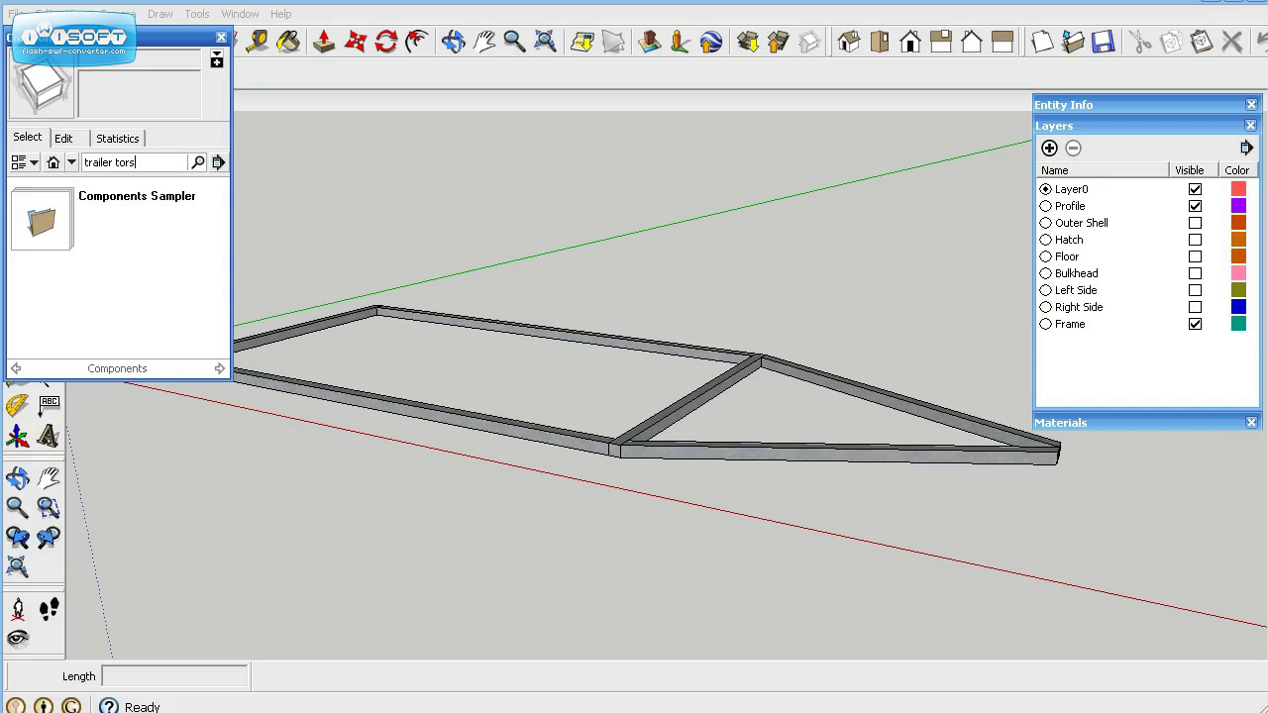
{"action": "key", "text": "Return"}
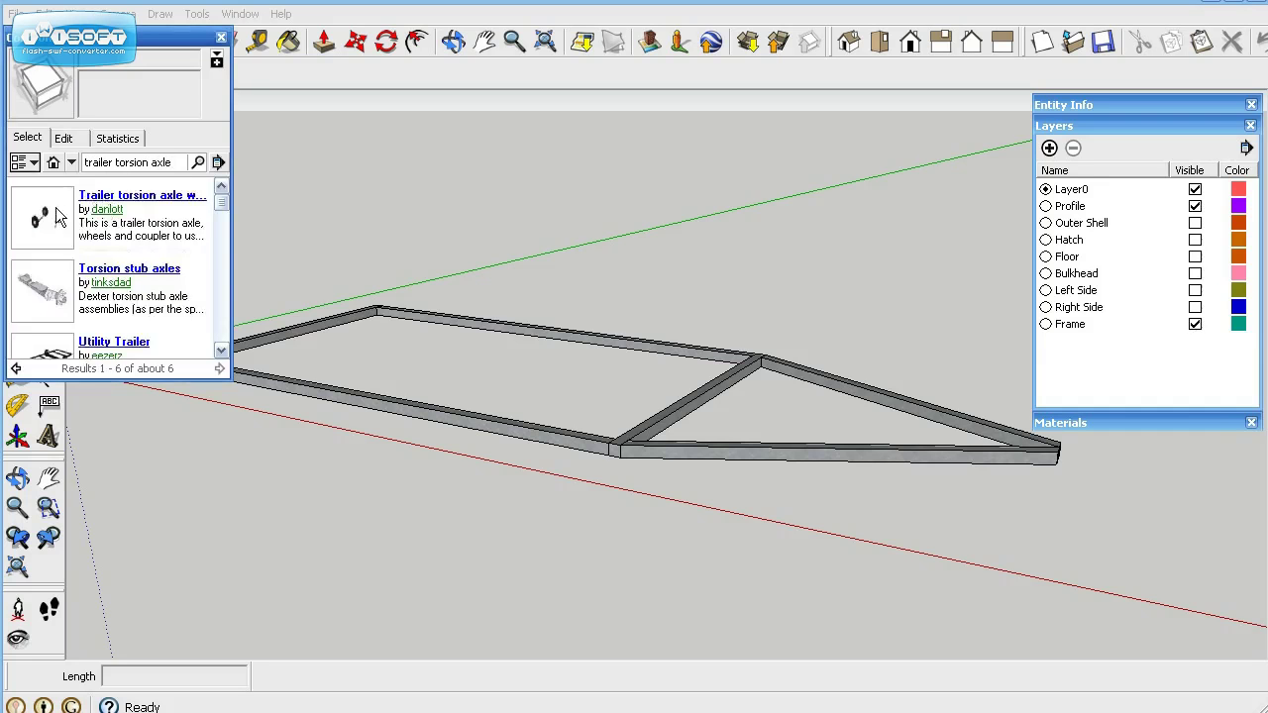
{"action": "left_click", "coordinate": [43, 226]}
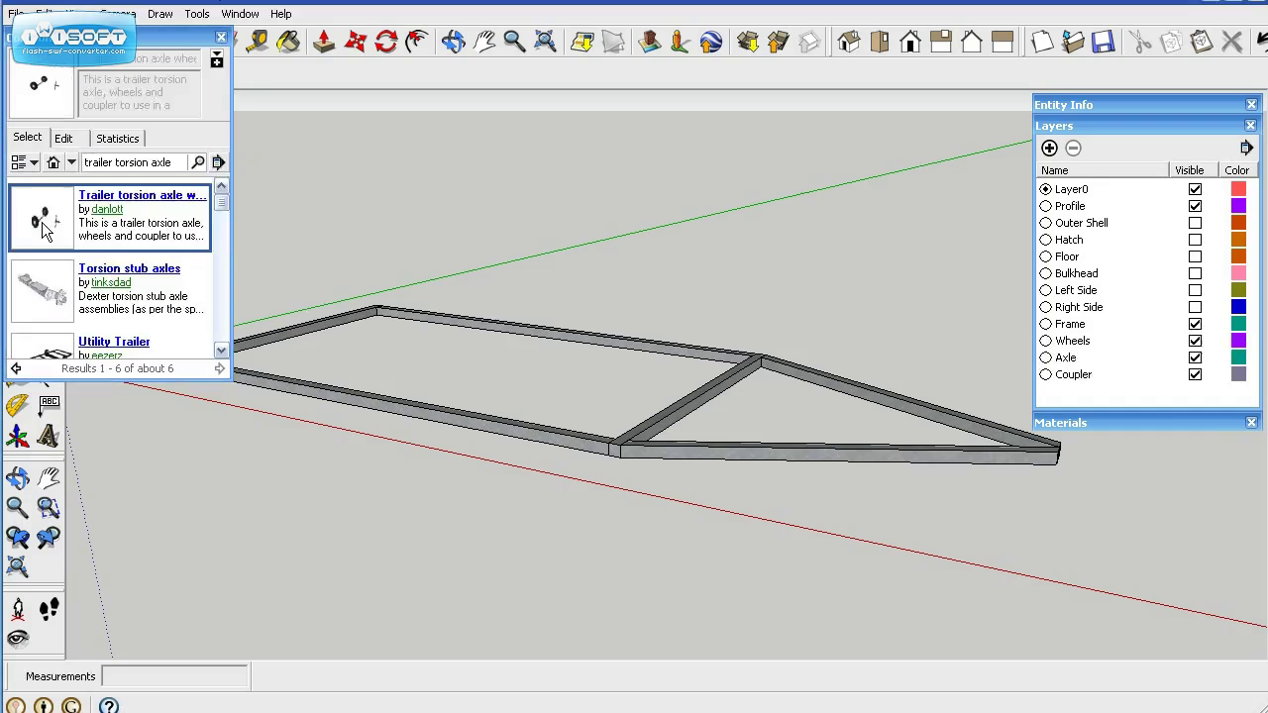
Step: Place the axle, wheels and coupler on the frame, close Components, and collapse the Layers panel
{"action": "left_click", "coordinate": [207, 400]}
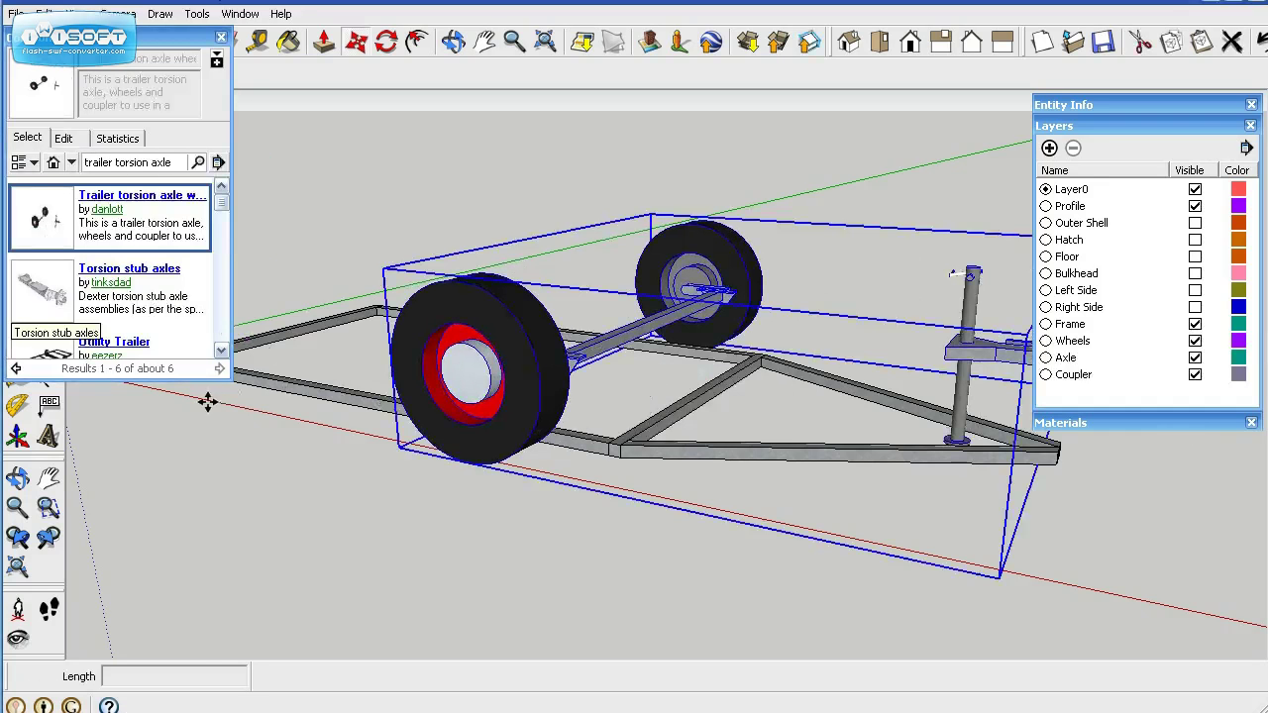
{"action": "left_click", "coordinate": [222, 41]}
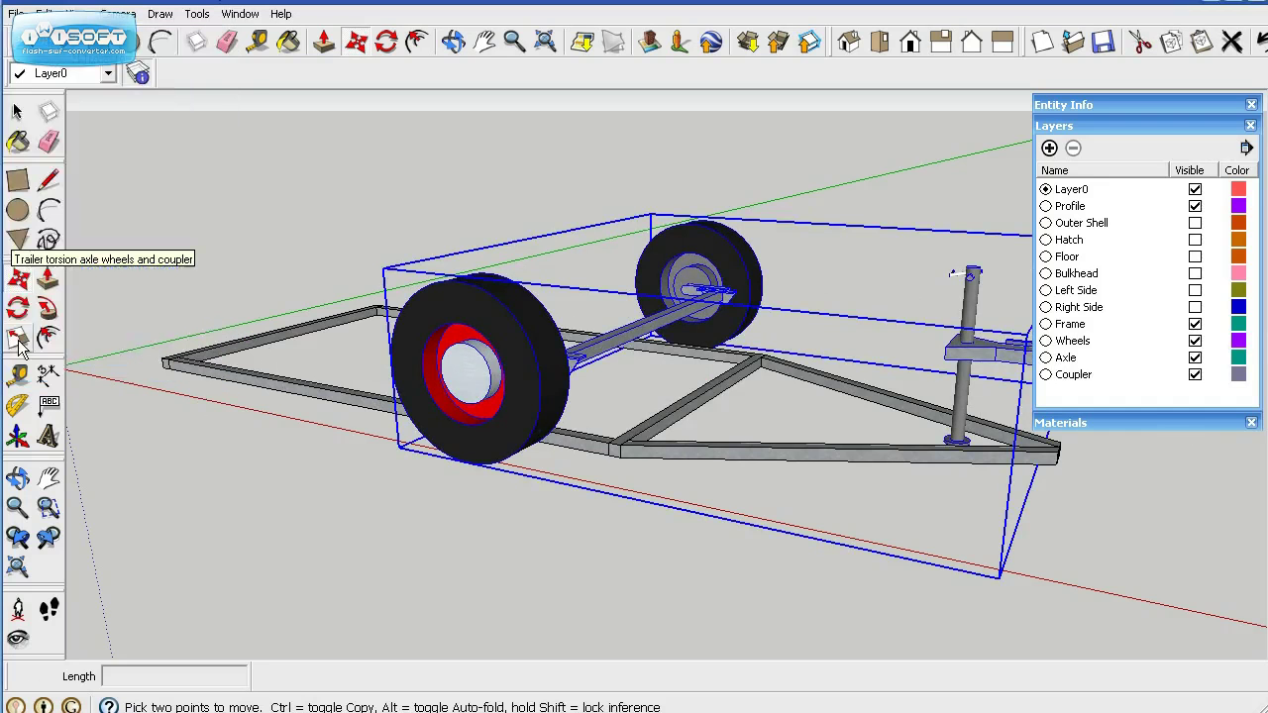
{"action": "middle_click_drag", "start_coordinate": [355, 427], "coordinate": [426, 494]}
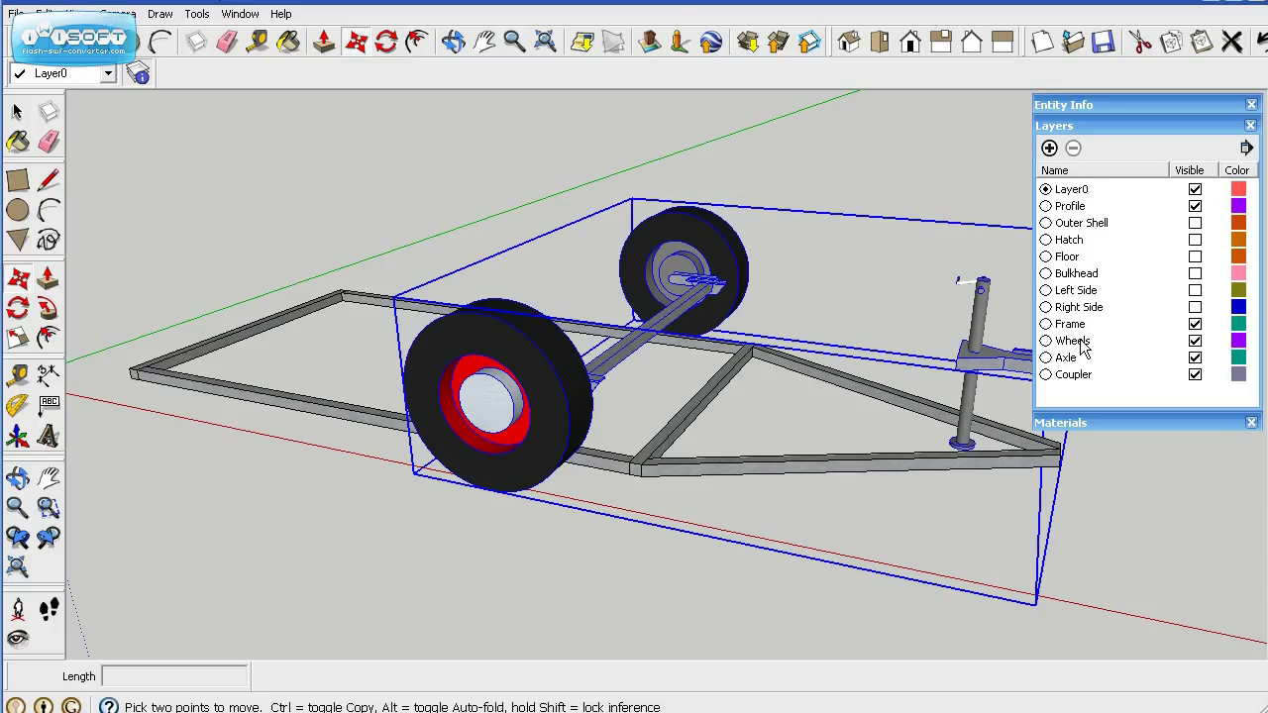
{"action": "left_click", "coordinate": [1201, 125]}
Step: Explode the torsion axle component into its separate parts
{"action": "left_click", "coordinate": [16, 112]}
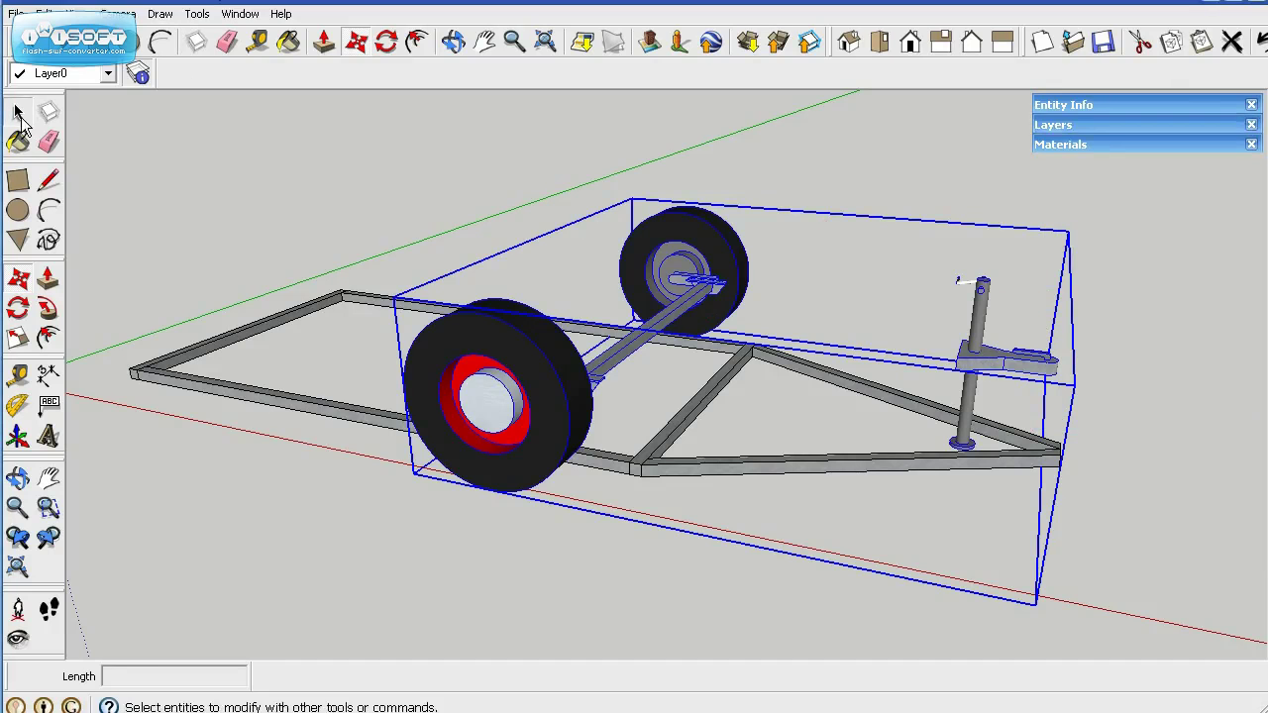
{"action": "left_click", "coordinate": [486, 181]}
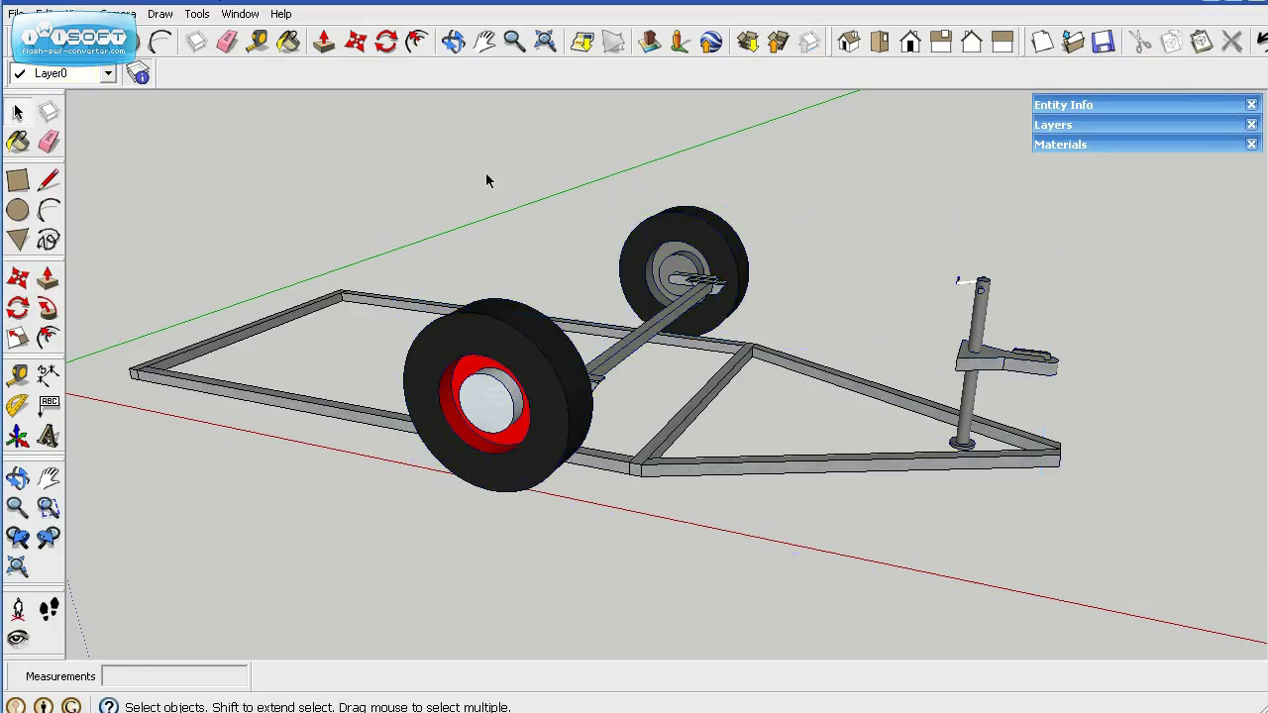
{"action": "left_click", "coordinate": [546, 390]}
{"action": "right_click", "coordinate": [556, 378]}
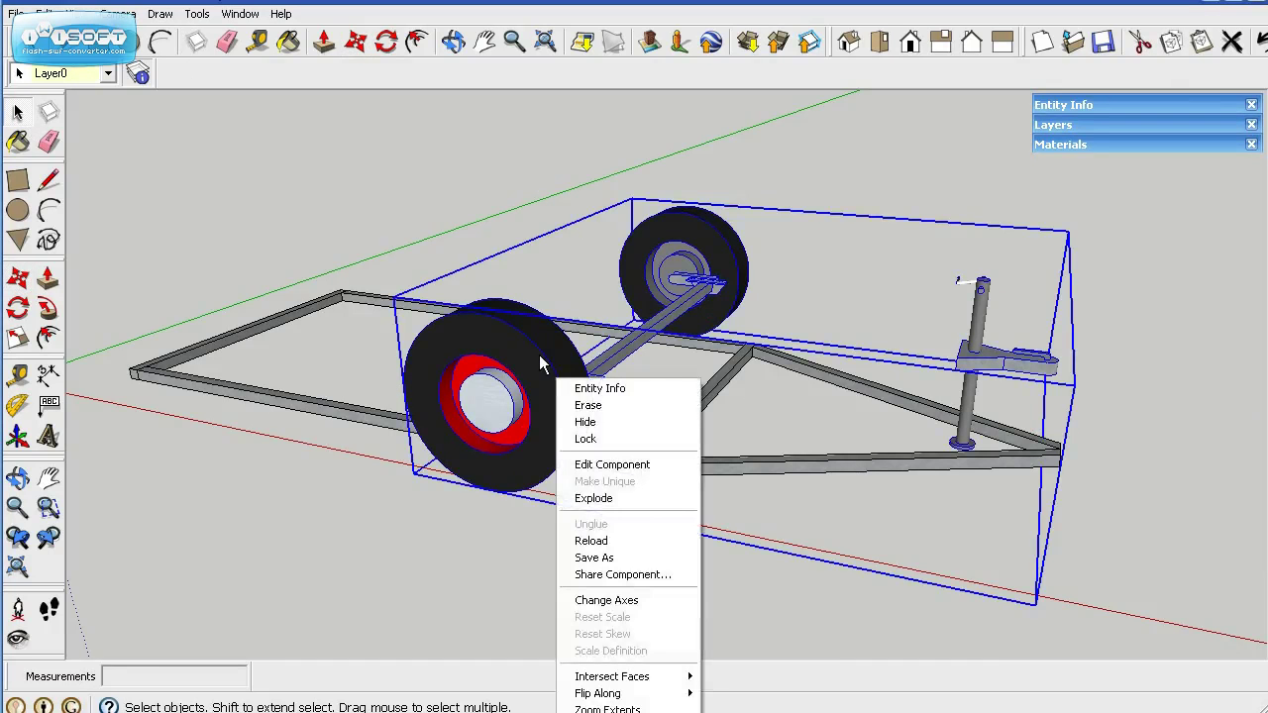
{"action": "left_click", "coordinate": [609, 499]}
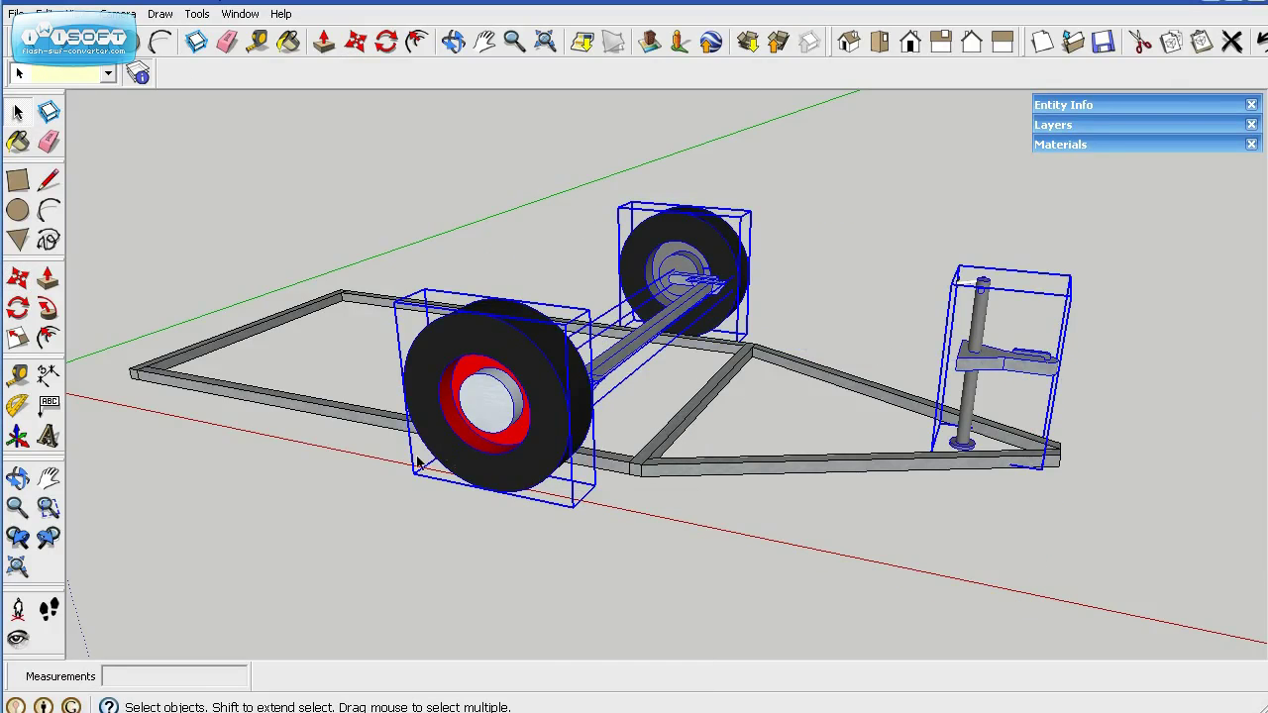
Step: Window-select the two wheels and the axle and make them one group
{"action": "middle_click_drag", "start_coordinate": [417, 462], "coordinate": [553, 445]}
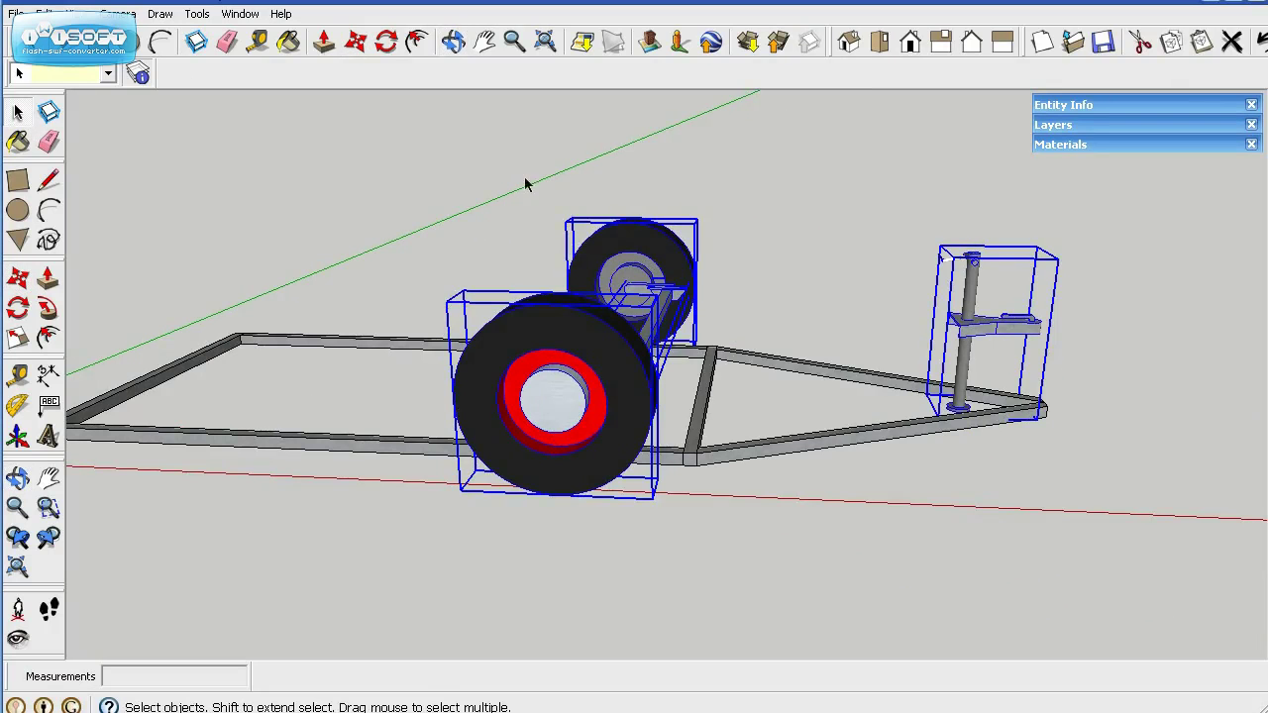
{"action": "left_click", "coordinate": [430, 156]}
{"action": "left_click_drag", "start_coordinate": [372, 131], "coordinate": [728, 550]}
{"action": "right_click", "coordinate": [637, 377]}
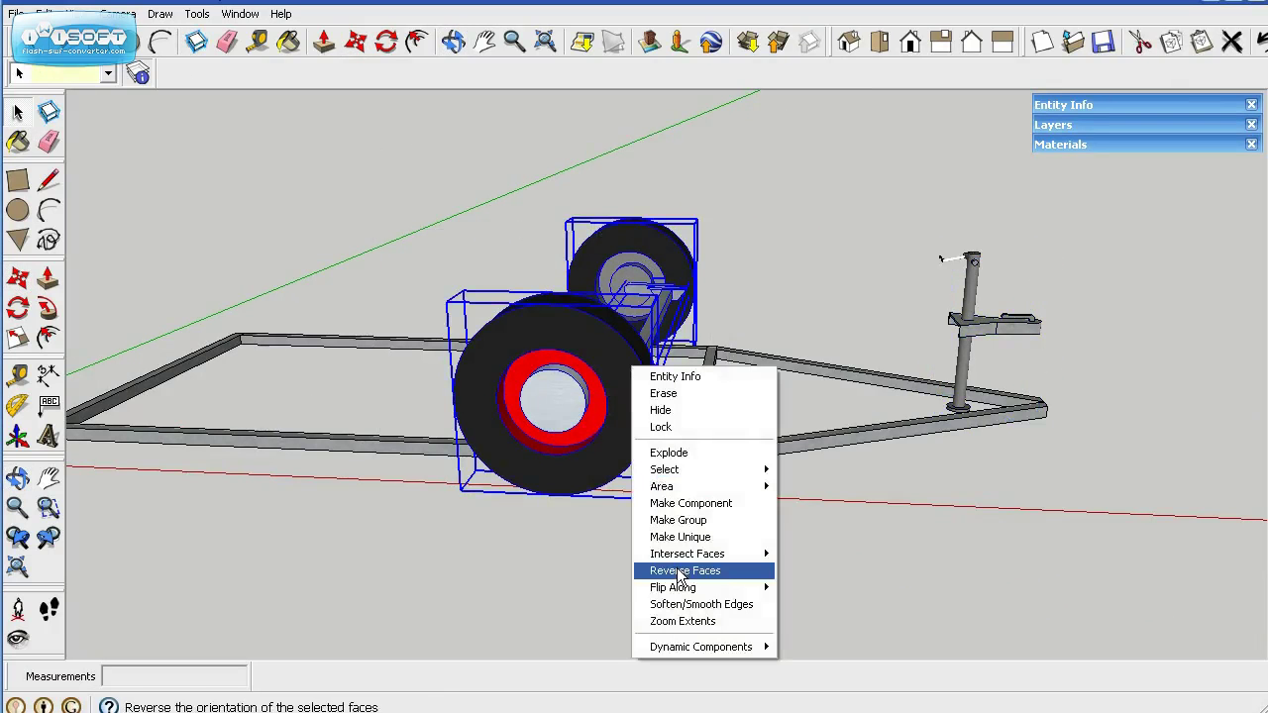
{"action": "left_click", "coordinate": [674, 521]}
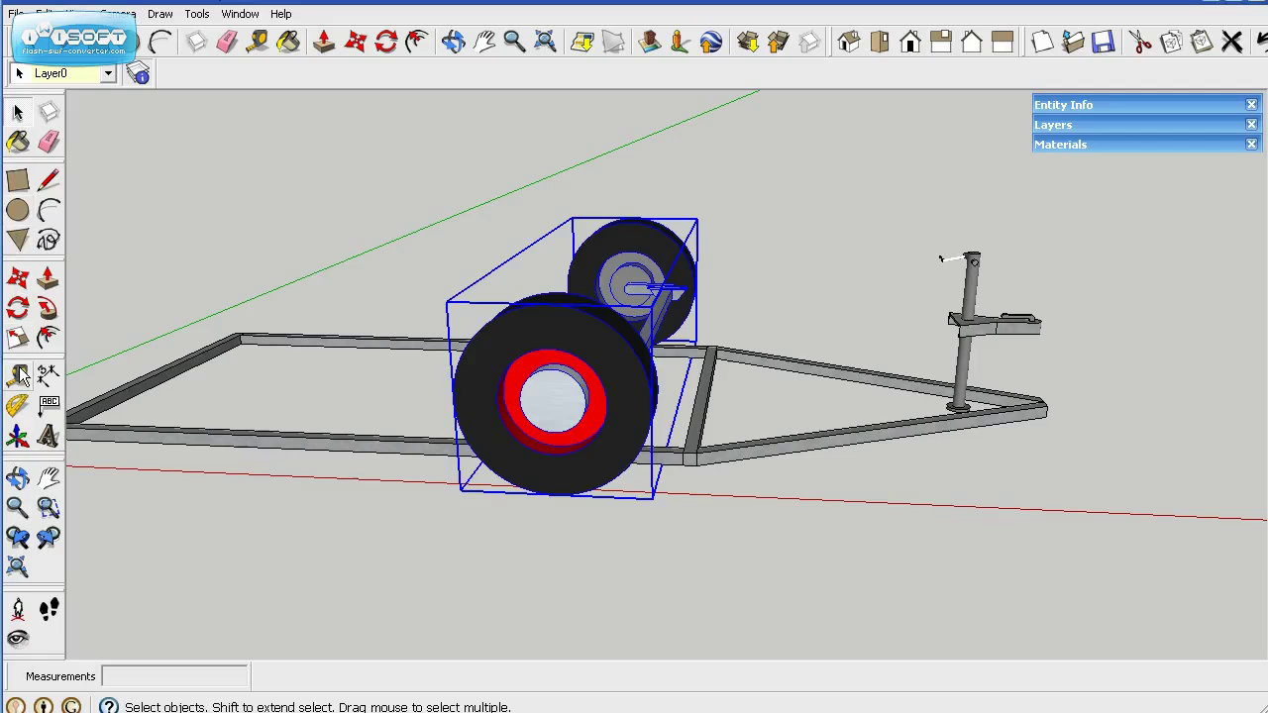
{"action": "scroll", "coordinate": [837, 501], "scroll_direction": "up", "scroll_amount": 1}
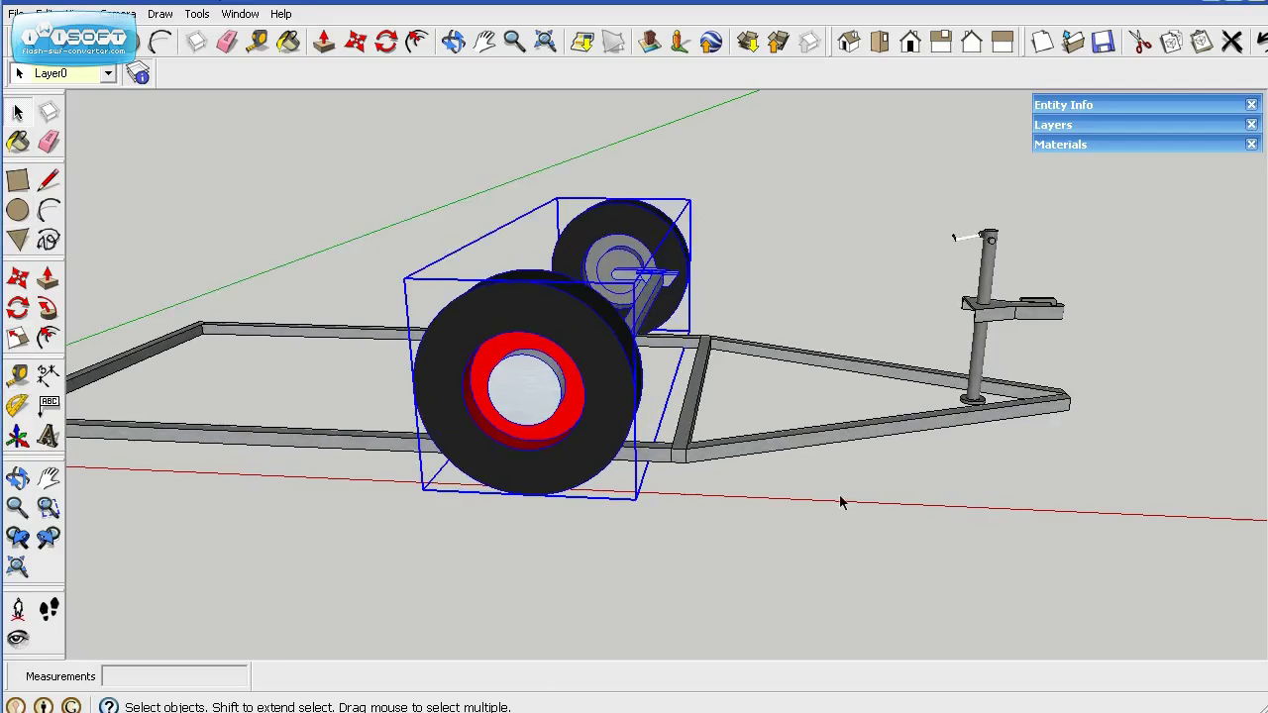
Step: With the Tape Measure, place a guide at the tongue tip and another offset 4 9/16
{"action": "left_click", "coordinate": [18, 374]}
{"action": "middle_click_drag", "start_coordinate": [971, 444], "coordinate": [872, 496]}
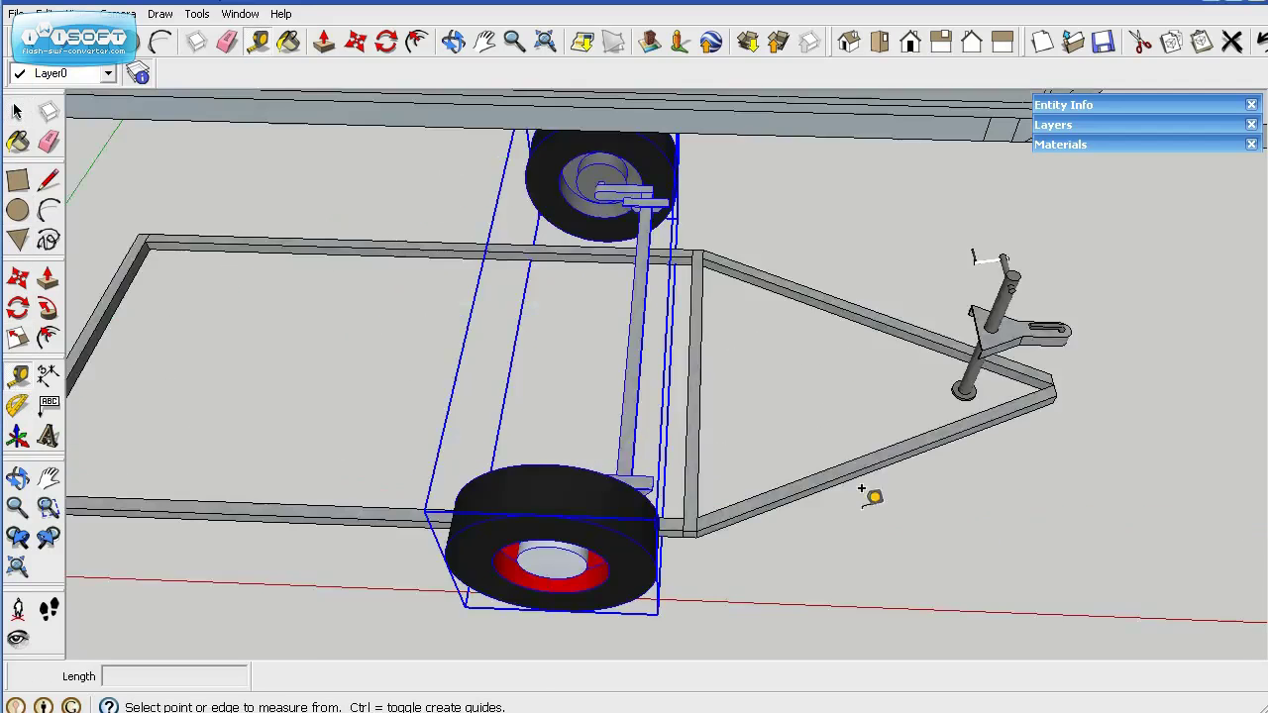
{"action": "left_click", "coordinate": [702, 394]}
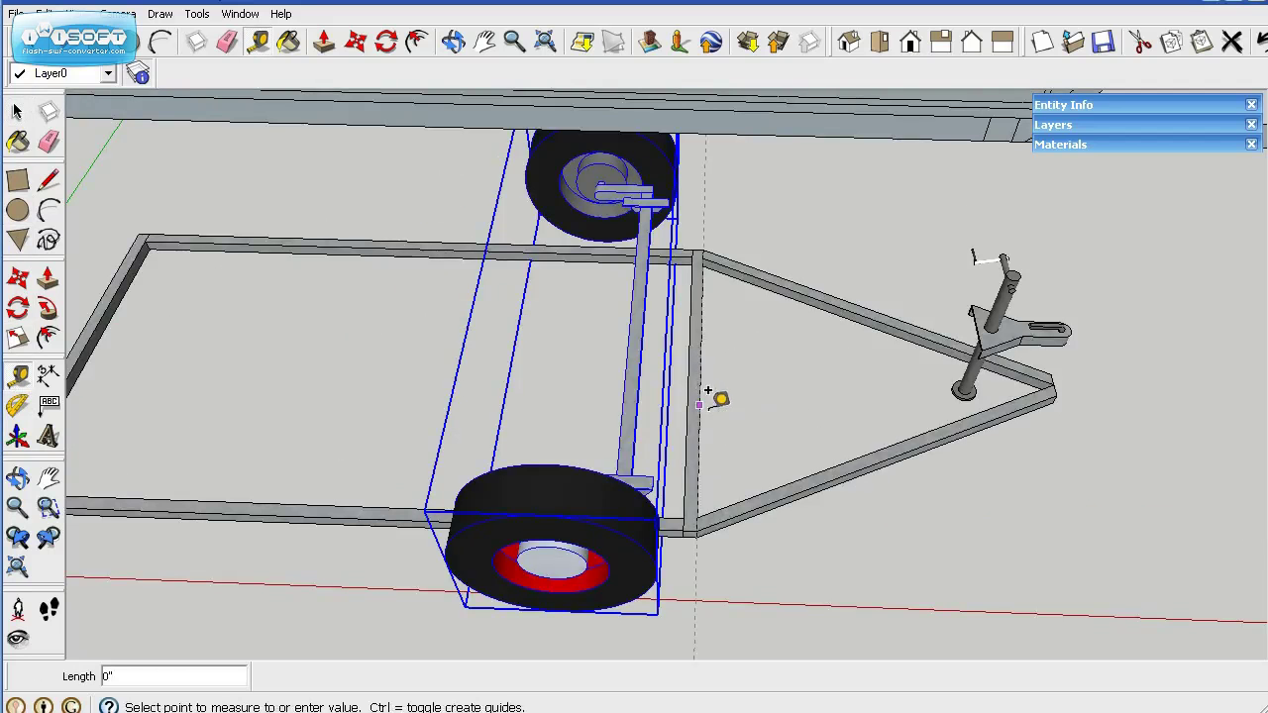
{"action": "left_click", "coordinate": [1054, 389]}
{"action": "left_click", "coordinate": [1058, 394]}
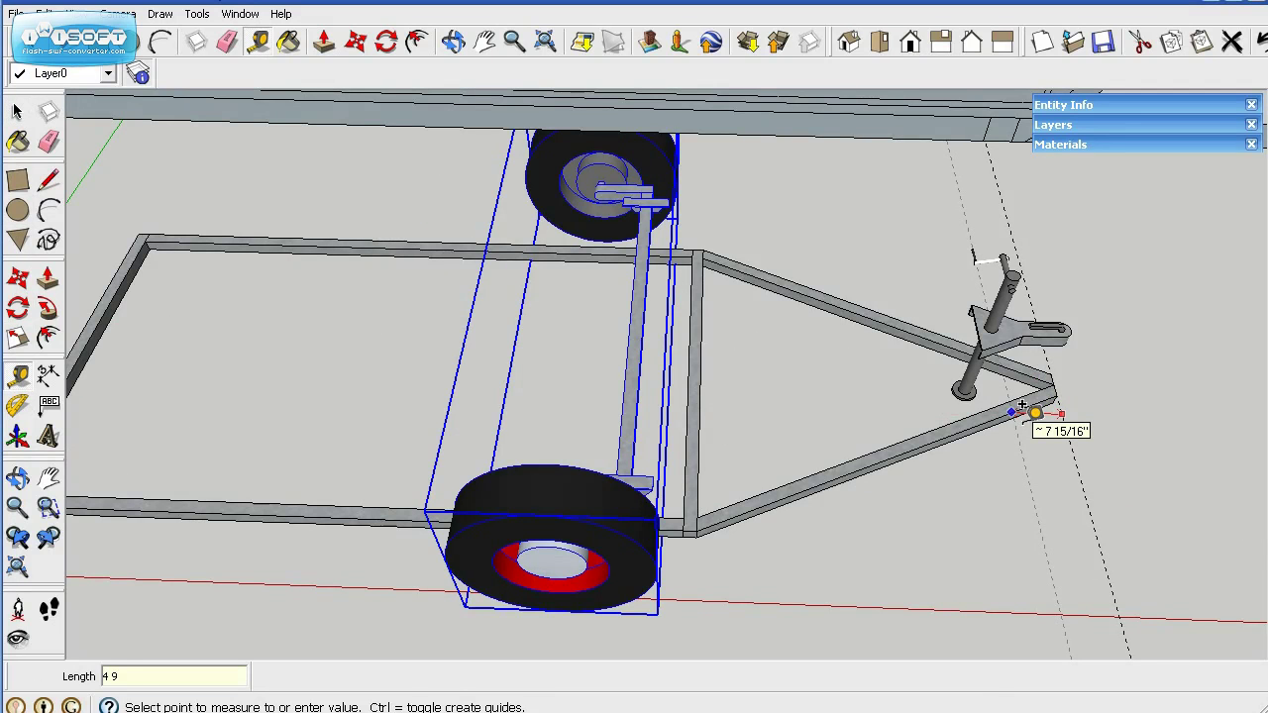
{"action": "type", "text": "4 9/16"}
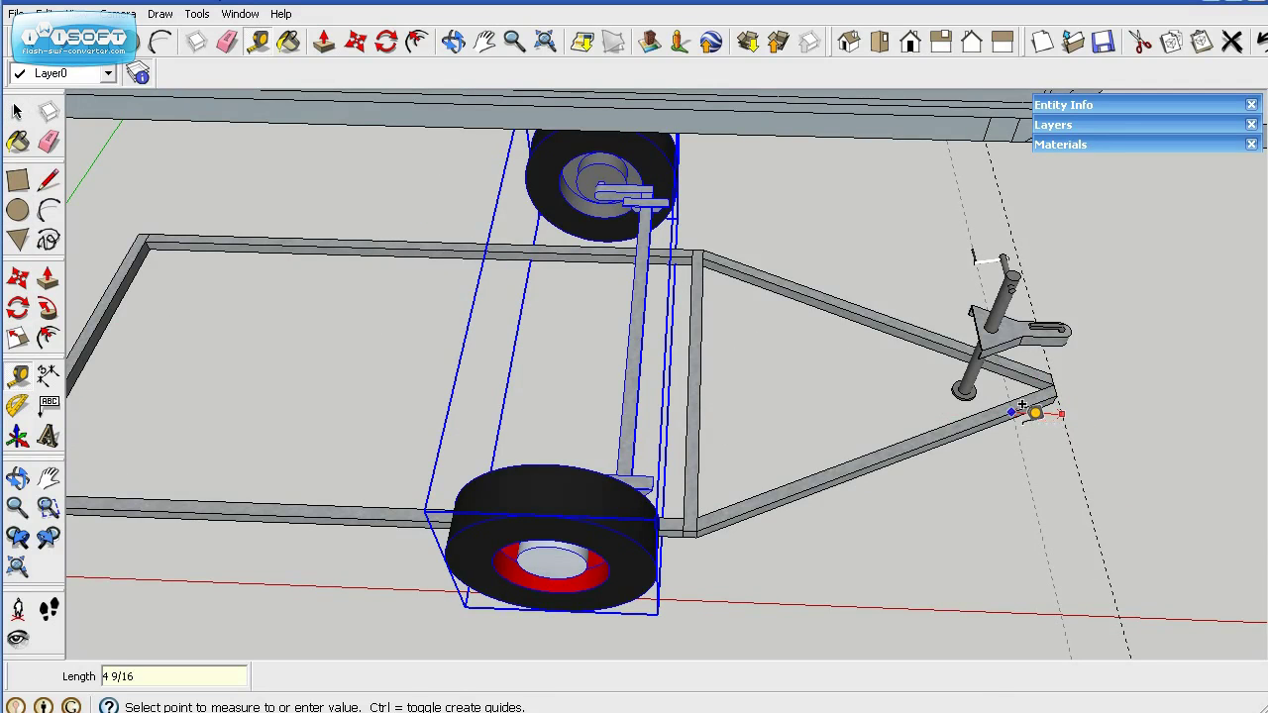
{"action": "key", "text": "Return"}
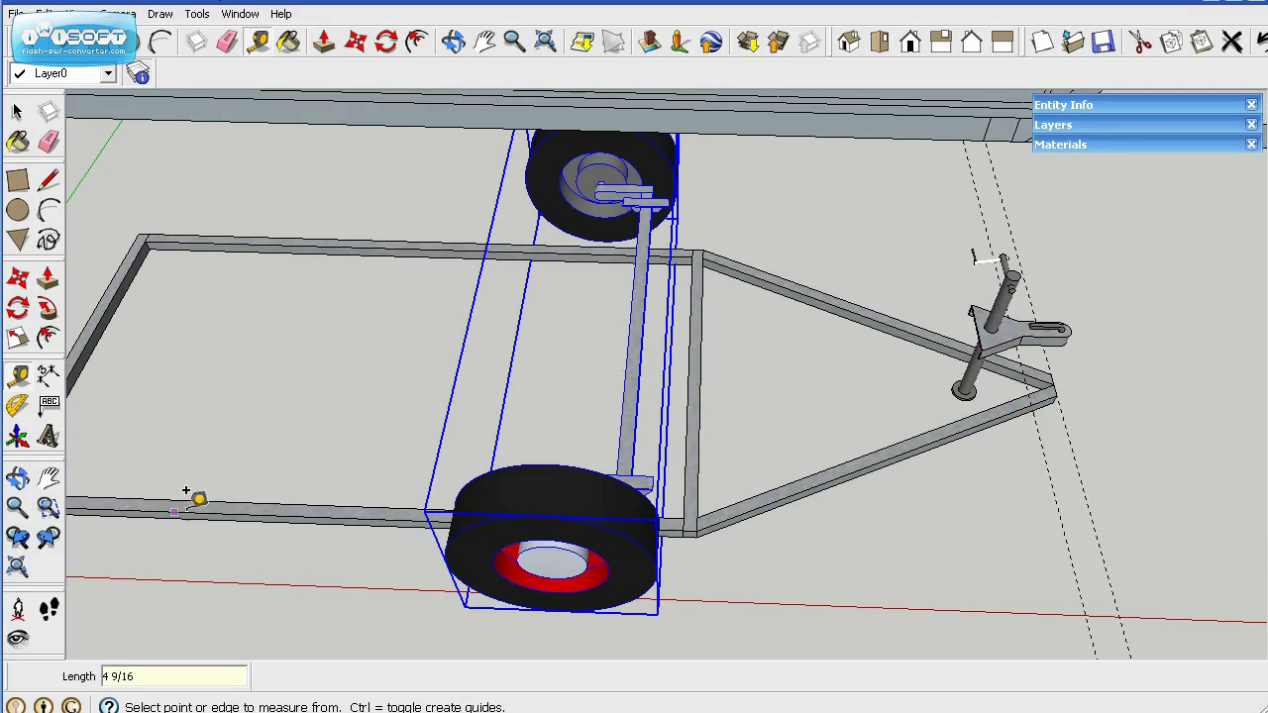
Step: Add a guide line across the frame near the axle, offset 4 3/8 from the previous one
{"action": "middle_click_drag", "start_coordinate": [195, 498], "coordinate": [350, 249]}
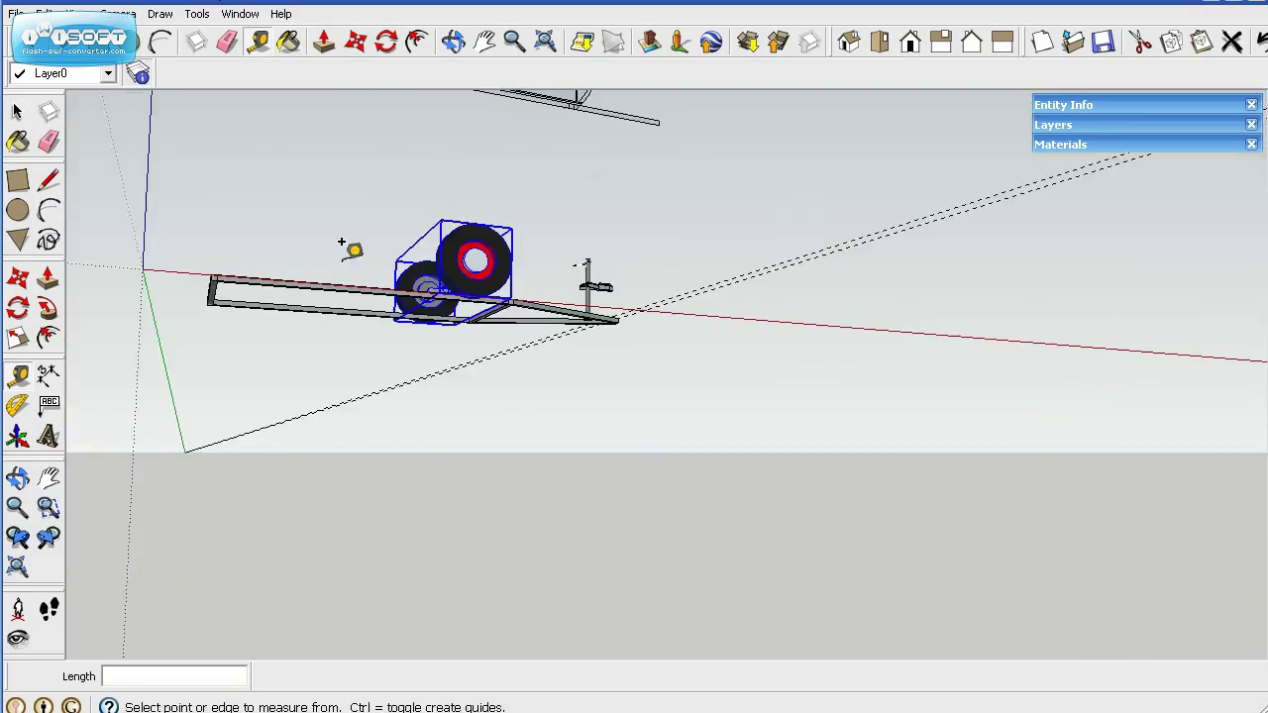
{"action": "middle_click_drag", "start_coordinate": [284, 317], "coordinate": [241, 309]}
{"action": "scroll", "coordinate": [241, 309], "scroll_direction": "up", "scroll_amount": 5}
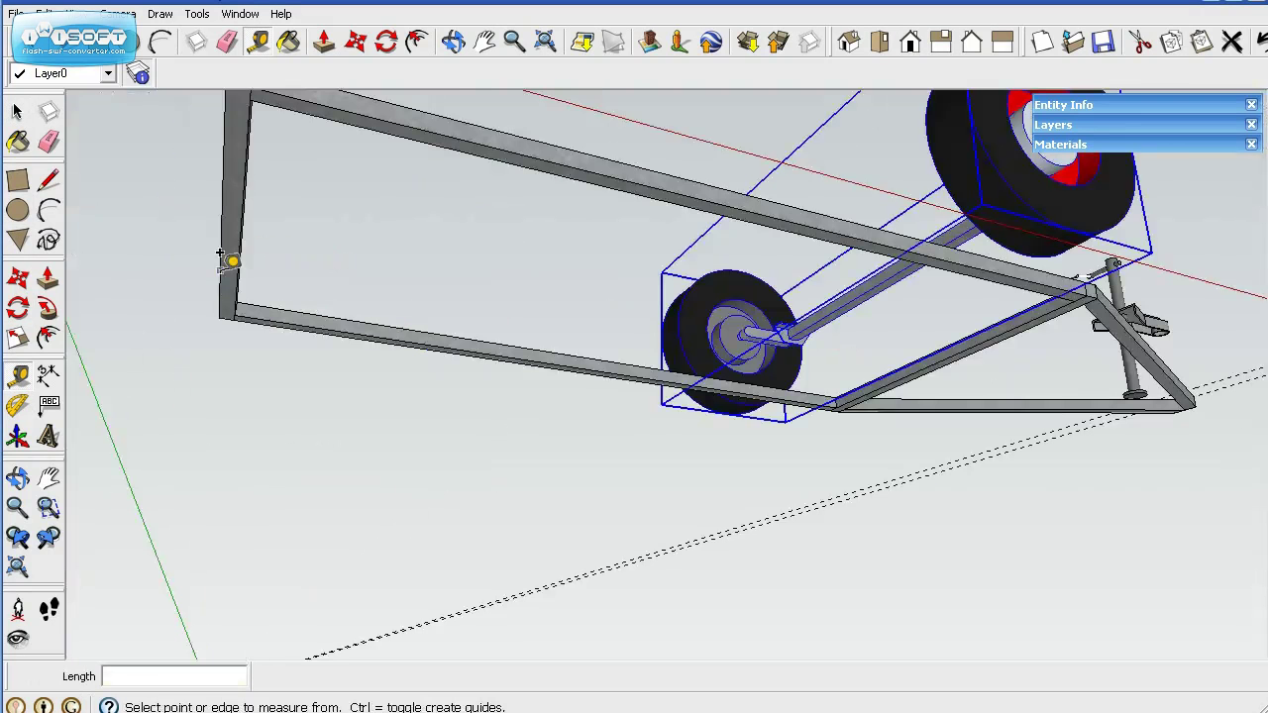
{"action": "left_click", "coordinate": [220, 249]}
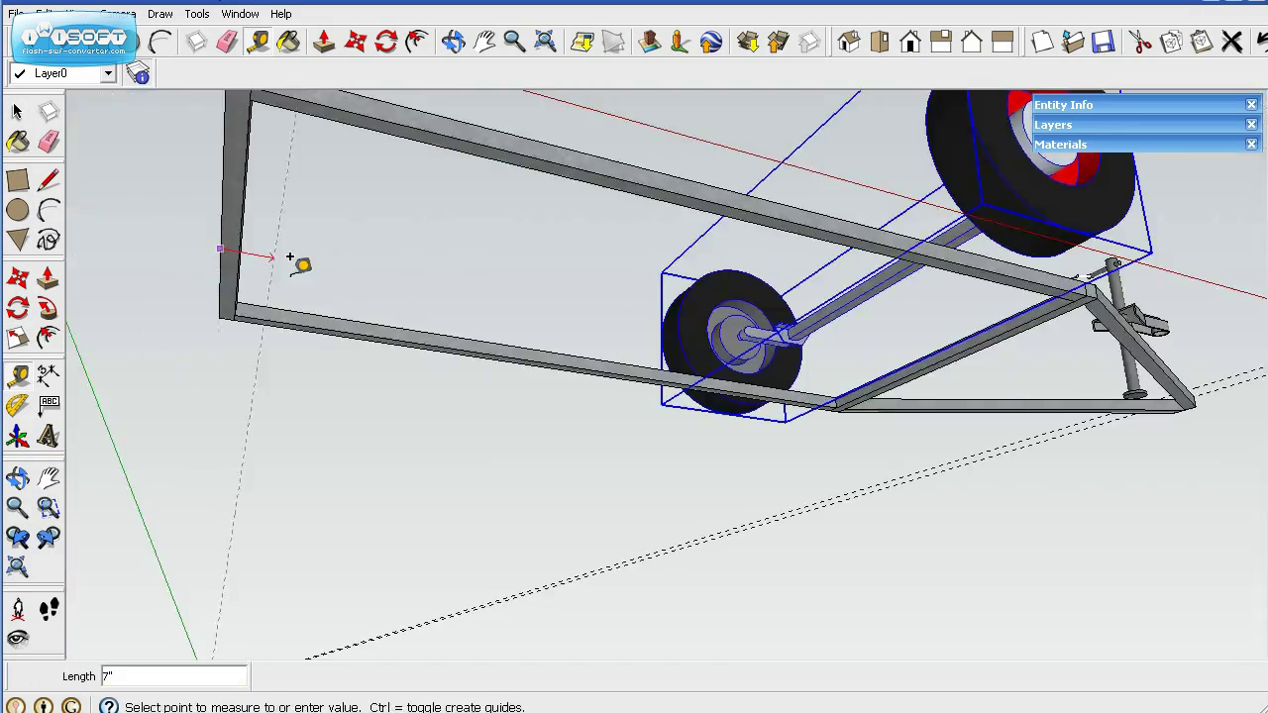
{"action": "left_click", "coordinate": [360, 274]}
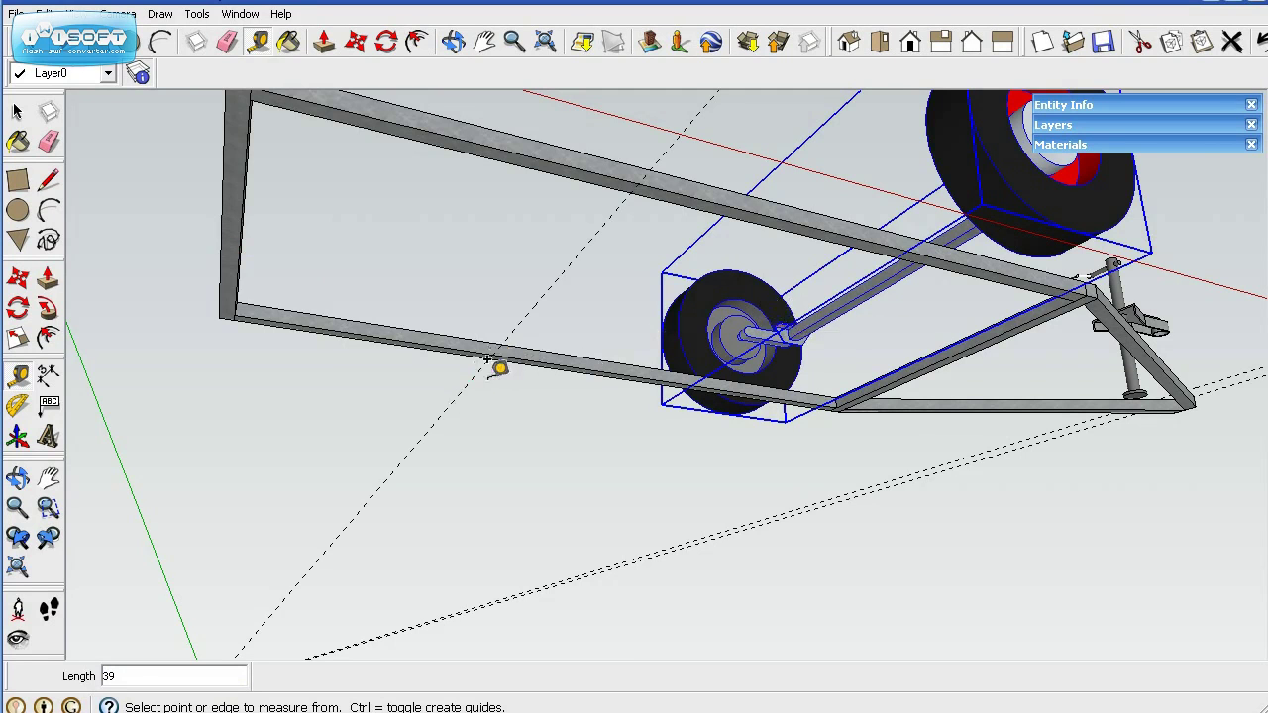
{"action": "left_click", "coordinate": [516, 327]}
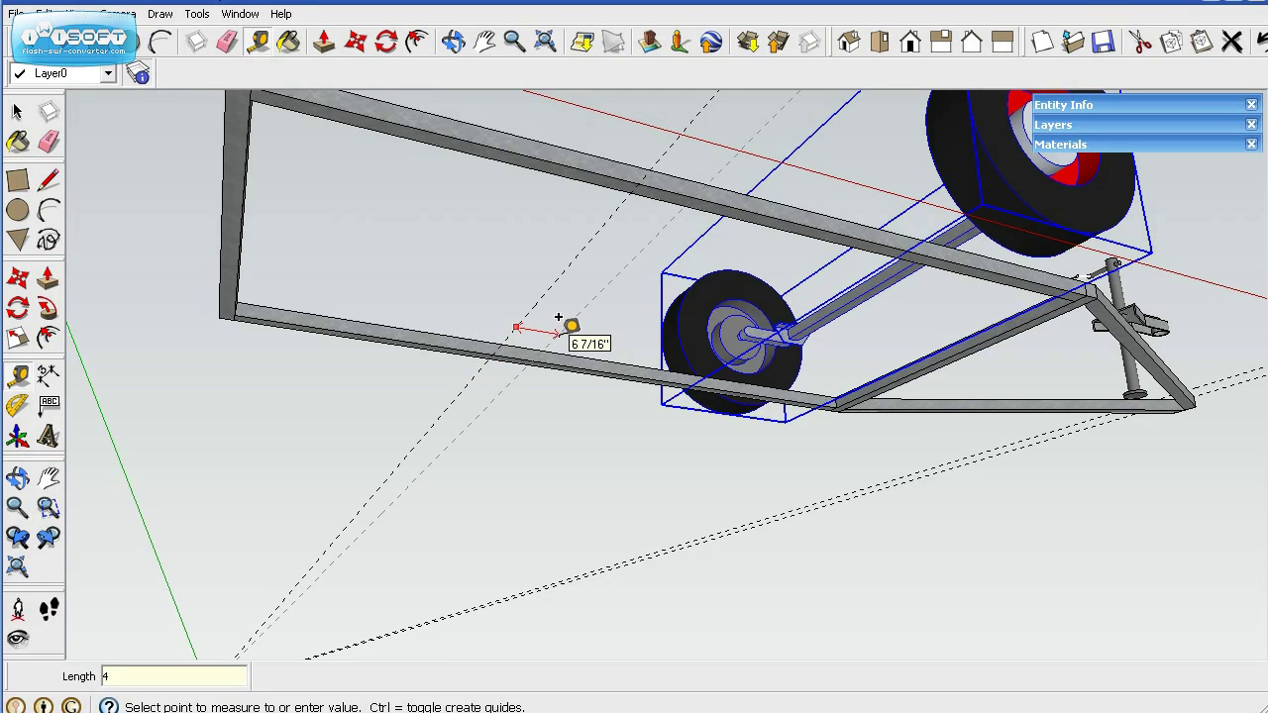
{"action": "key", "text": "Escape"}
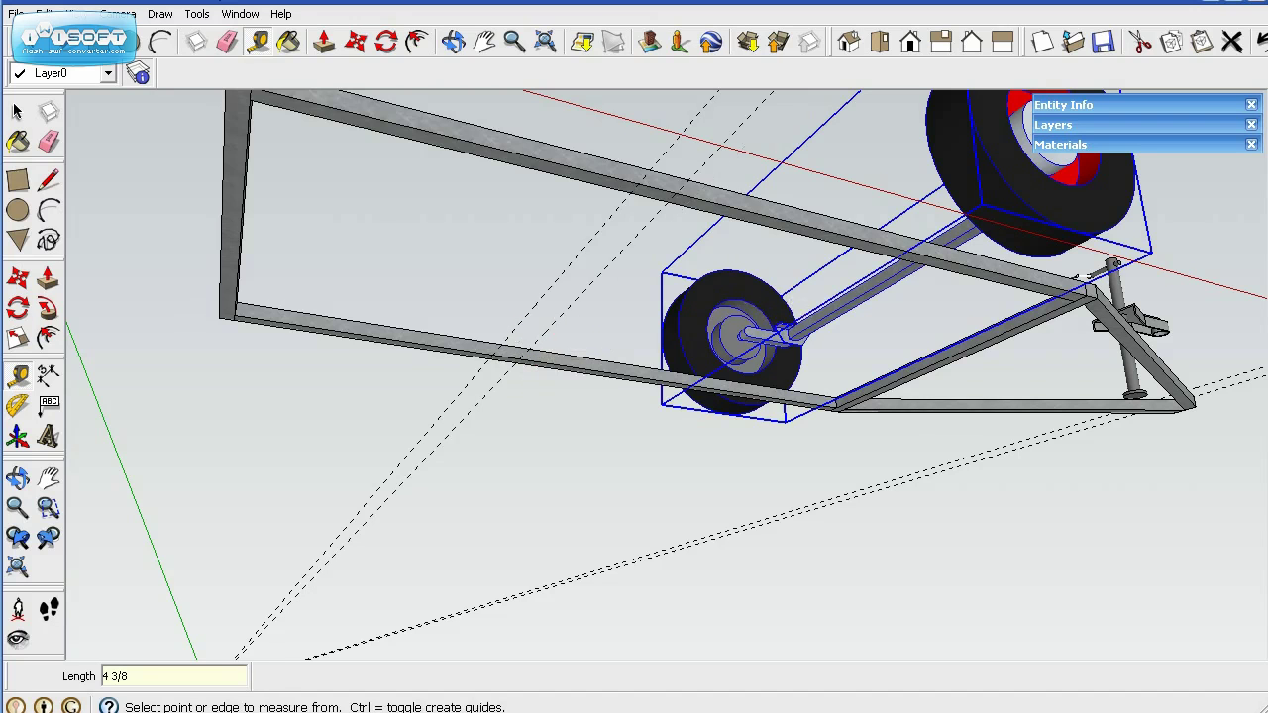
Step: Move the wheel-and-axle group by an endpoint so its bracket meets the side rail at the guide
{"action": "left_click", "coordinate": [19, 283]}
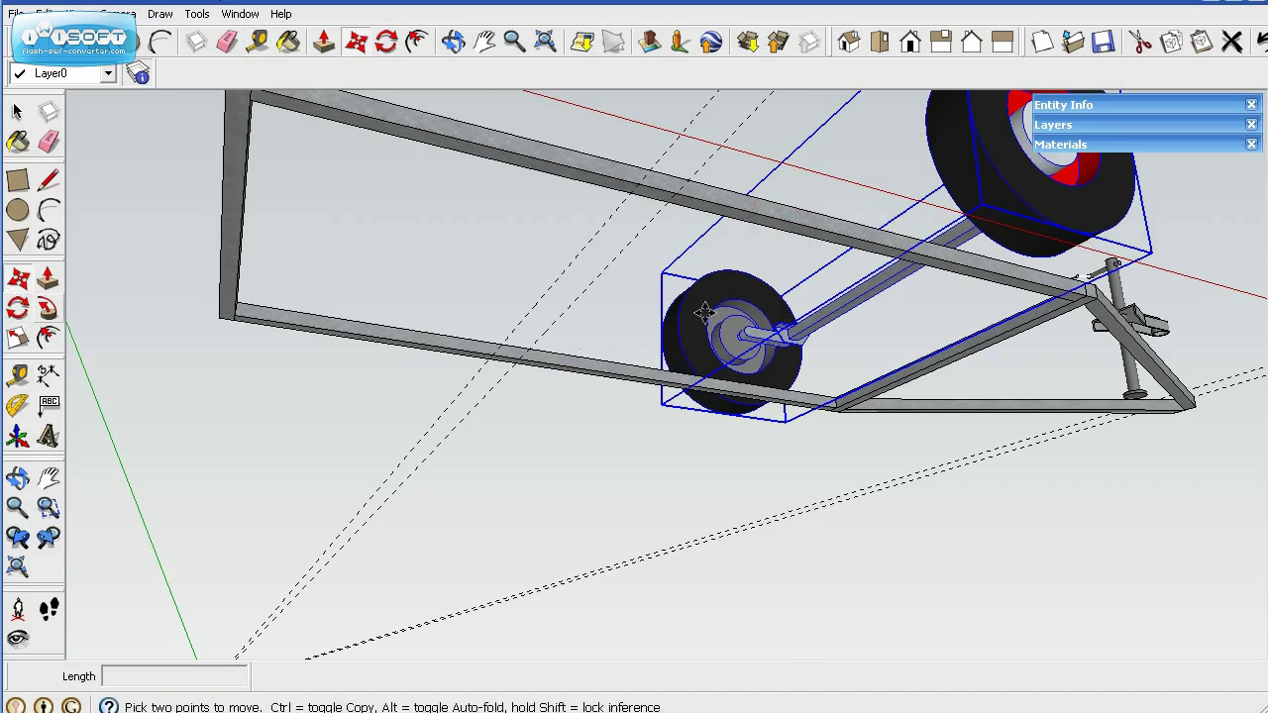
{"action": "left_click", "coordinate": [753, 327]}
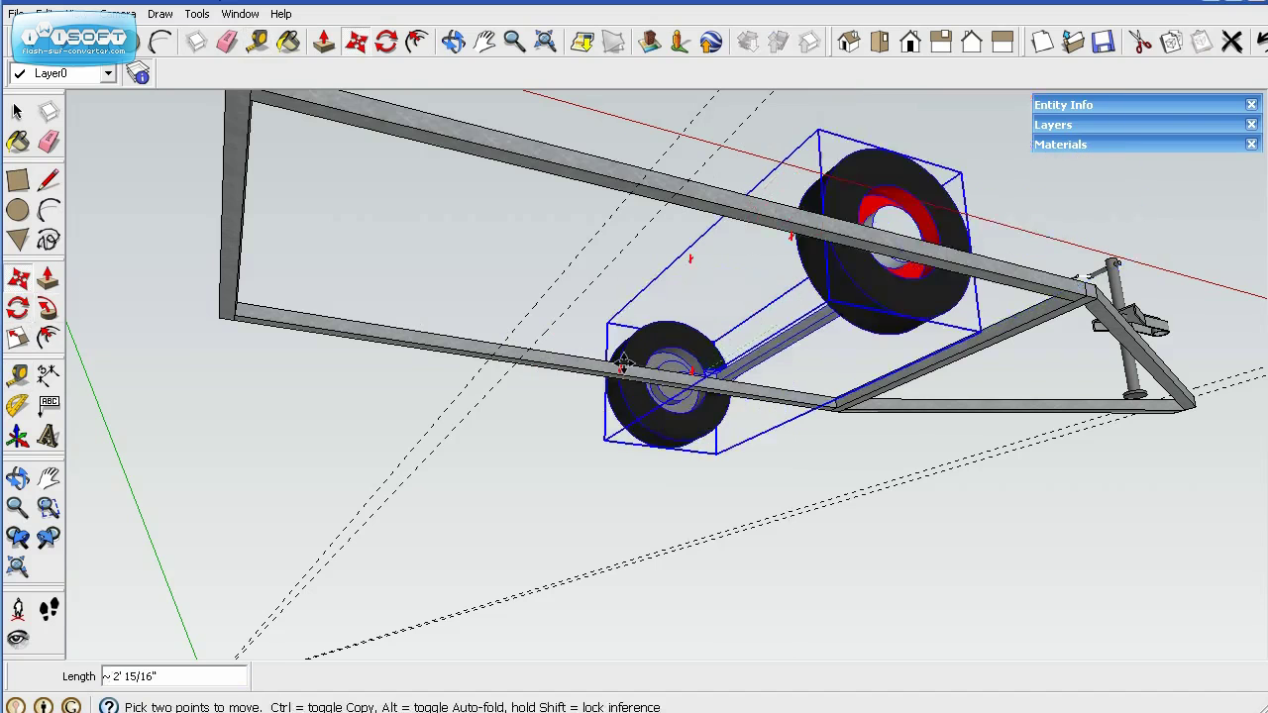
{"action": "scroll", "coordinate": [595, 363], "scroll_direction": "up", "scroll_amount": 2}
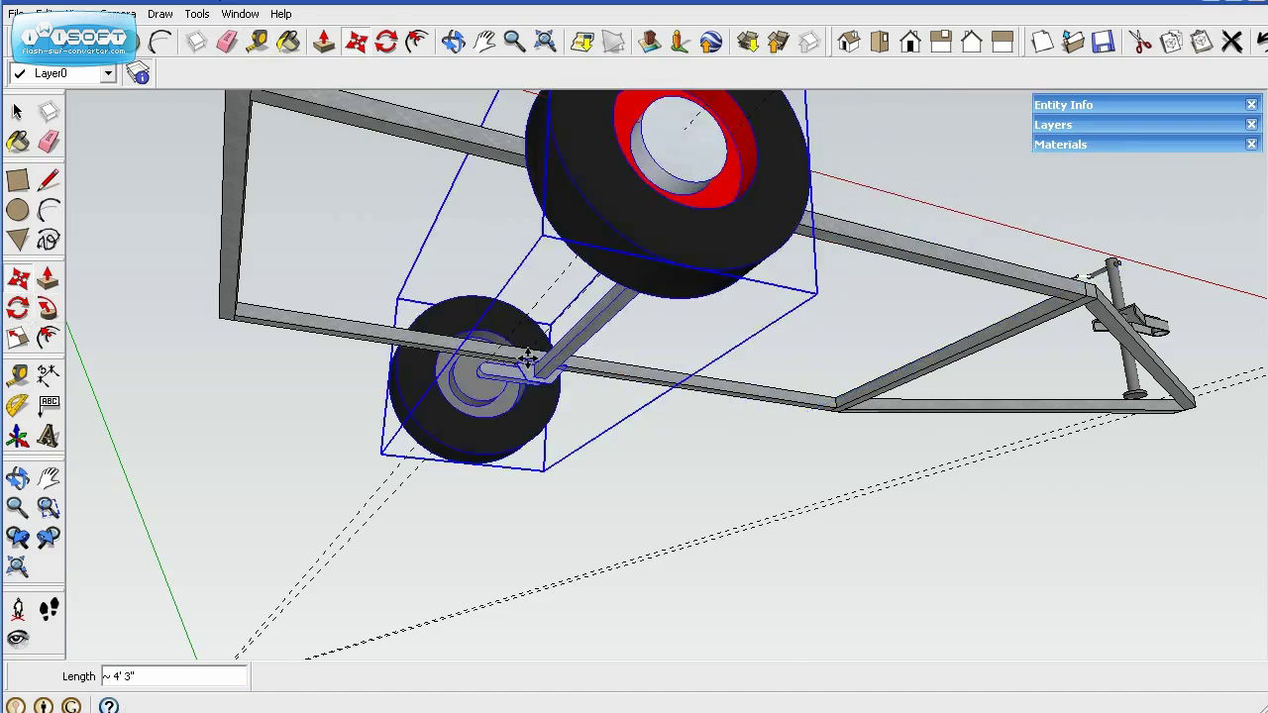
{"action": "left_click", "coordinate": [524, 362]}
{"action": "scroll", "coordinate": [495, 352], "scroll_direction": "up", "scroll_amount": 3}
{"action": "scroll", "coordinate": [522, 396], "scroll_direction": "up", "scroll_amount": 2}
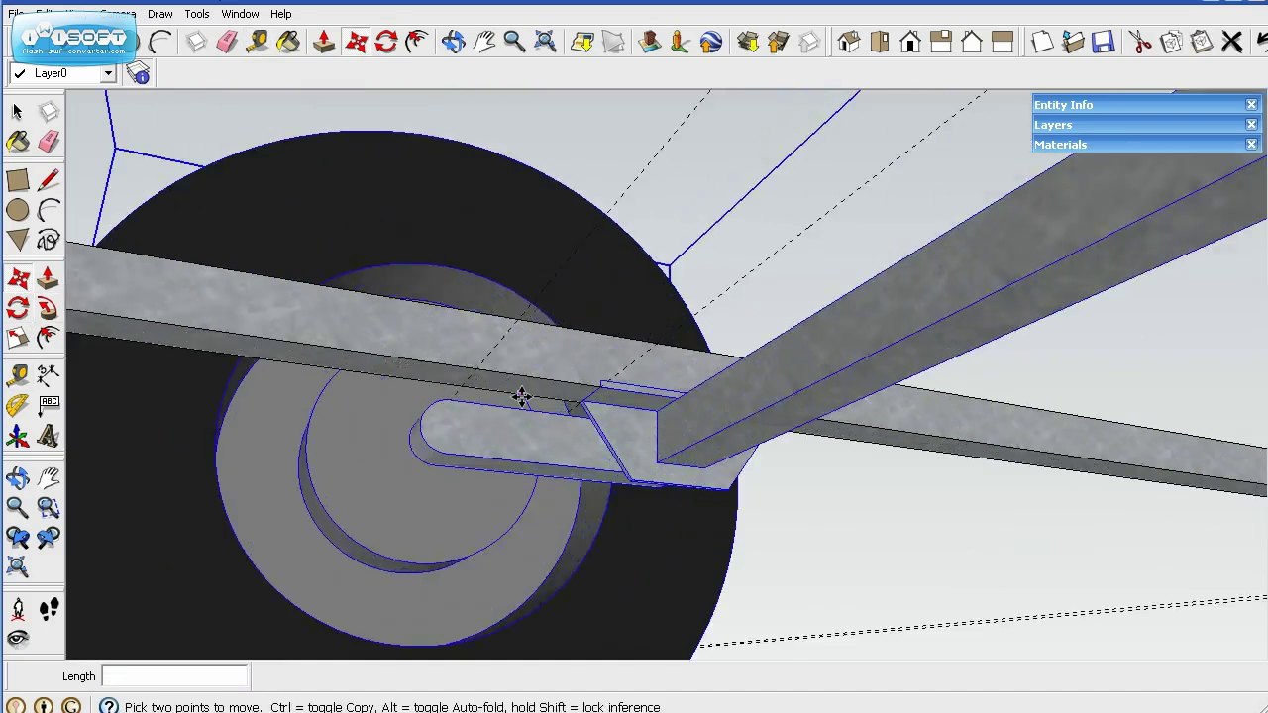
{"action": "scroll", "coordinate": [522, 396], "scroll_direction": "up", "scroll_amount": 3}
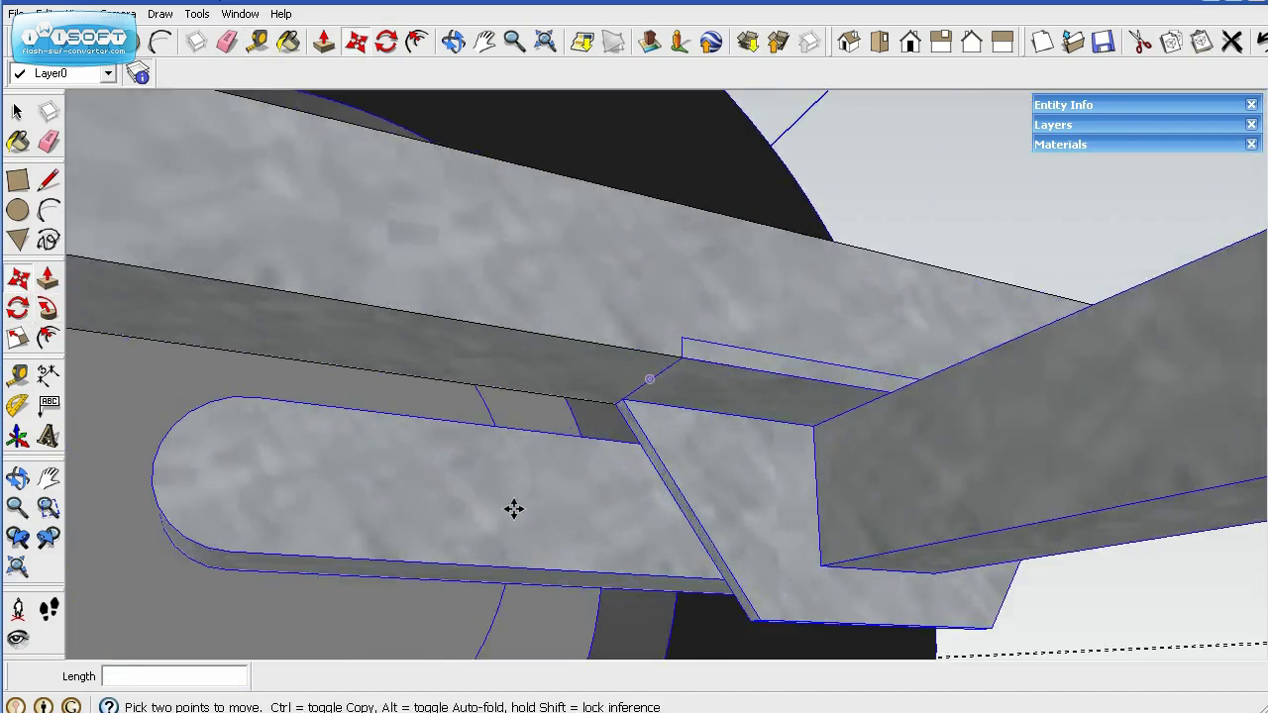
{"action": "scroll", "coordinate": [508, 508], "scroll_direction": "down", "scroll_amount": 3}
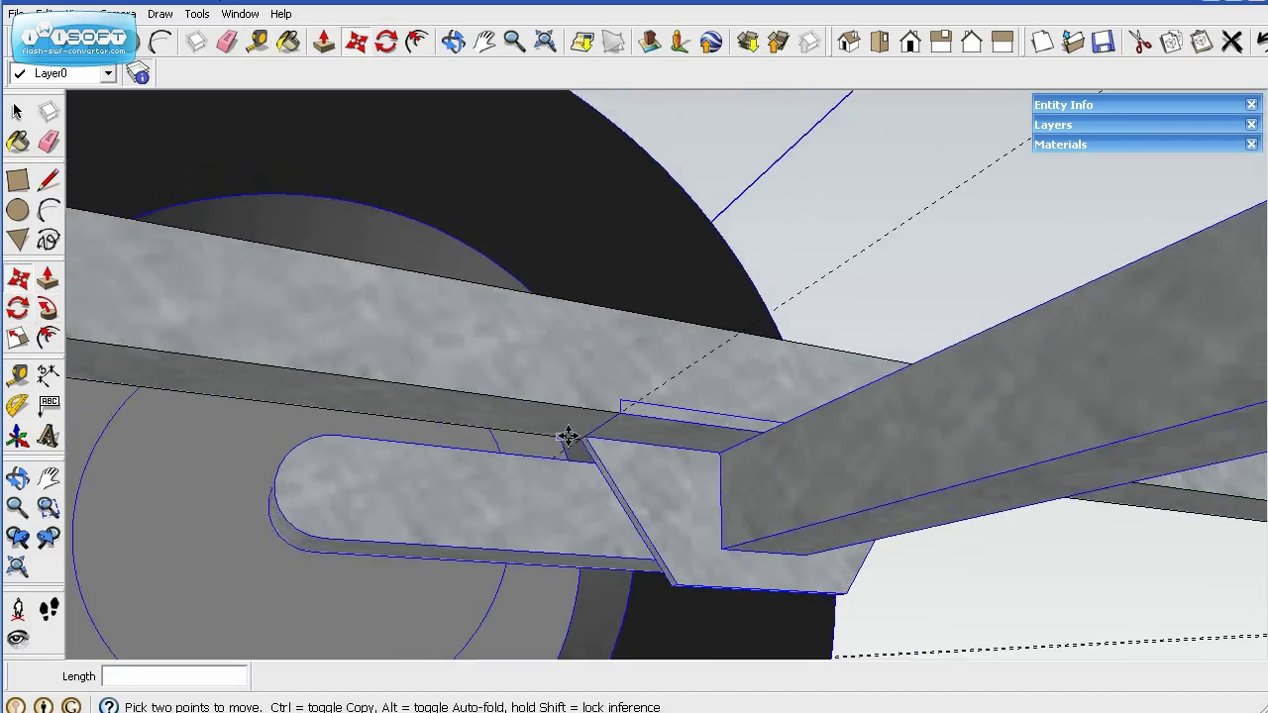
{"action": "left_click", "coordinate": [624, 399]}
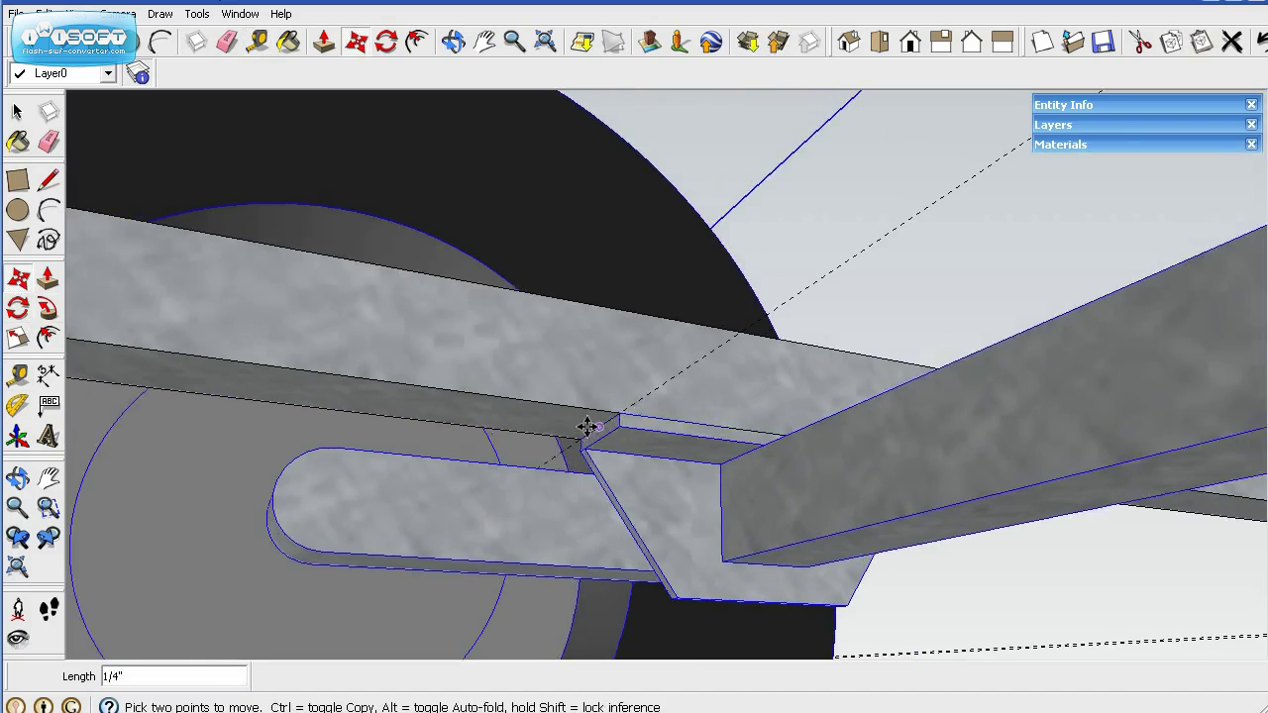
{"action": "scroll", "coordinate": [586, 427], "scroll_direction": "down", "scroll_amount": 5}
{"action": "scroll", "coordinate": [586, 443], "scroll_direction": "down", "scroll_amount": 4}
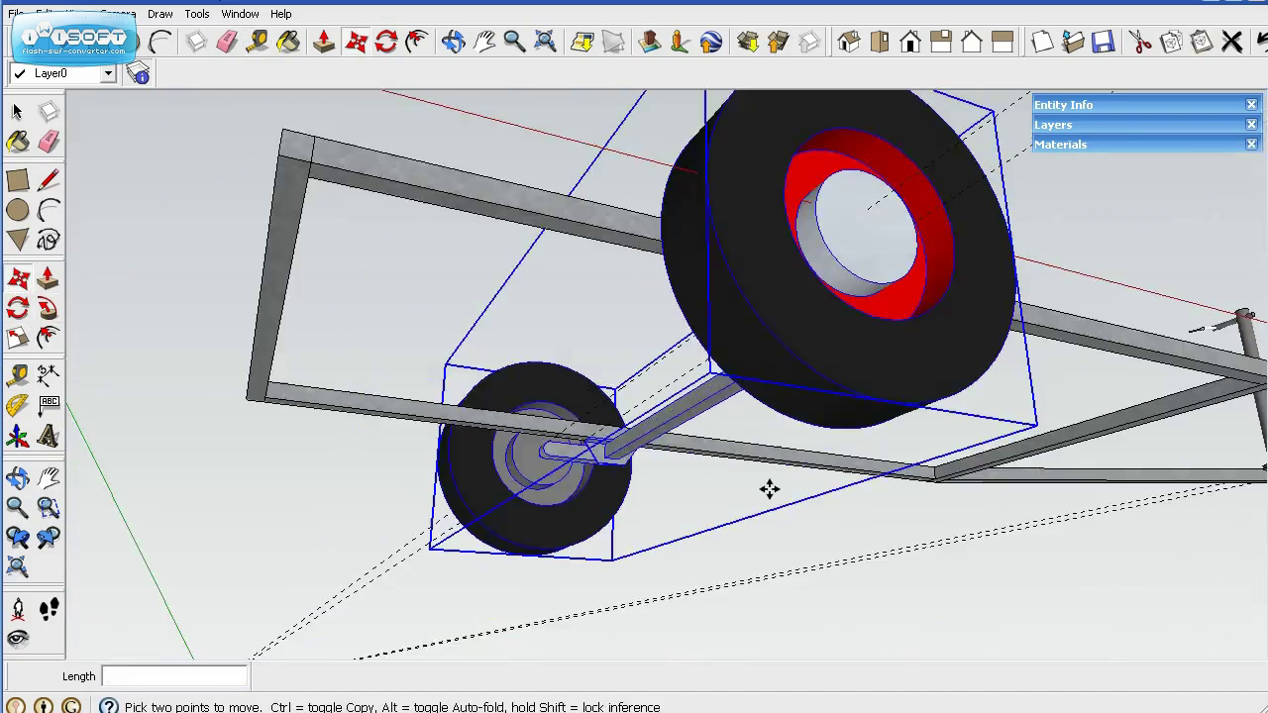
{"action": "key", "text": "space"}
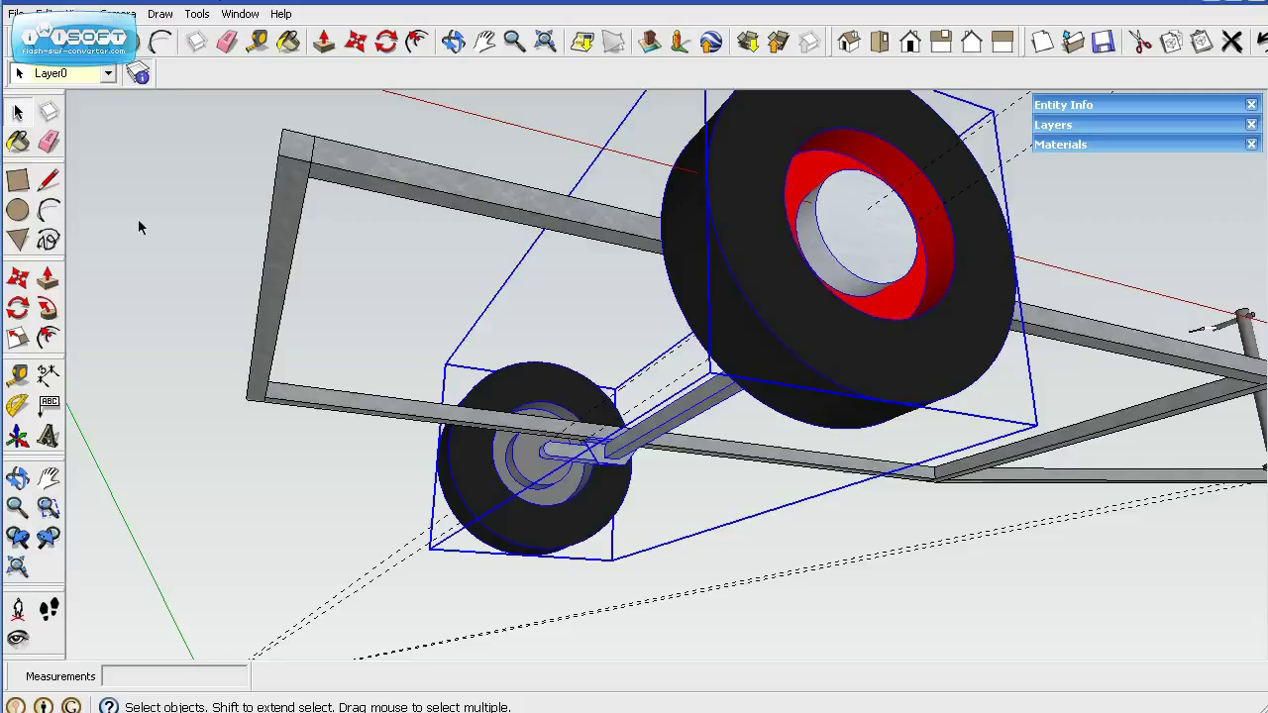
Step: Select the Coupler jack and move it onto the front edge of the trailer tongue
{"action": "left_click", "coordinate": [182, 265]}
{"action": "mouse_move", "coordinate": [866, 620]}
{"action": "middle_mouse_down"}
{"action": "mouse_move", "coordinate": [566, 623]}
{"action": "mouse_move", "coordinate": [445, 693]}
{"action": "mouse_move", "coordinate": [481, 658]}
{"action": "middle_mouse_up"}
{"action": "mouse_move", "coordinate": [855, 585]}
{"action": "middle_mouse_down"}
{"action": "mouse_move", "coordinate": [920, 594]}
{"action": "mouse_move", "coordinate": [1063, 557]}
{"action": "middle_mouse_up"}
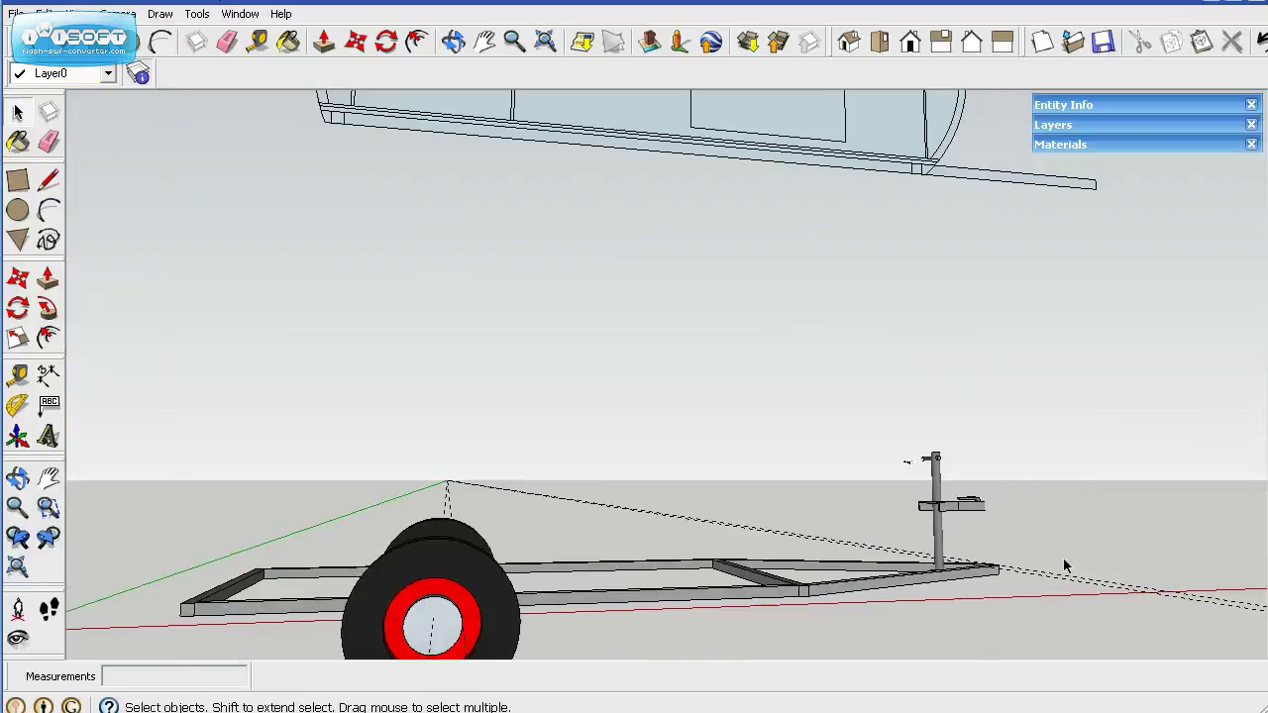
{"action": "scroll", "coordinate": [974, 572], "scroll_direction": "up", "scroll_amount": 3}
{"action": "scroll", "coordinate": [968, 605], "scroll_direction": "up", "scroll_amount": 1}
{"action": "middle_click_drag", "start_coordinate": [968, 606], "coordinate": [858, 448]}
{"action": "left_click", "coordinate": [901, 472]}
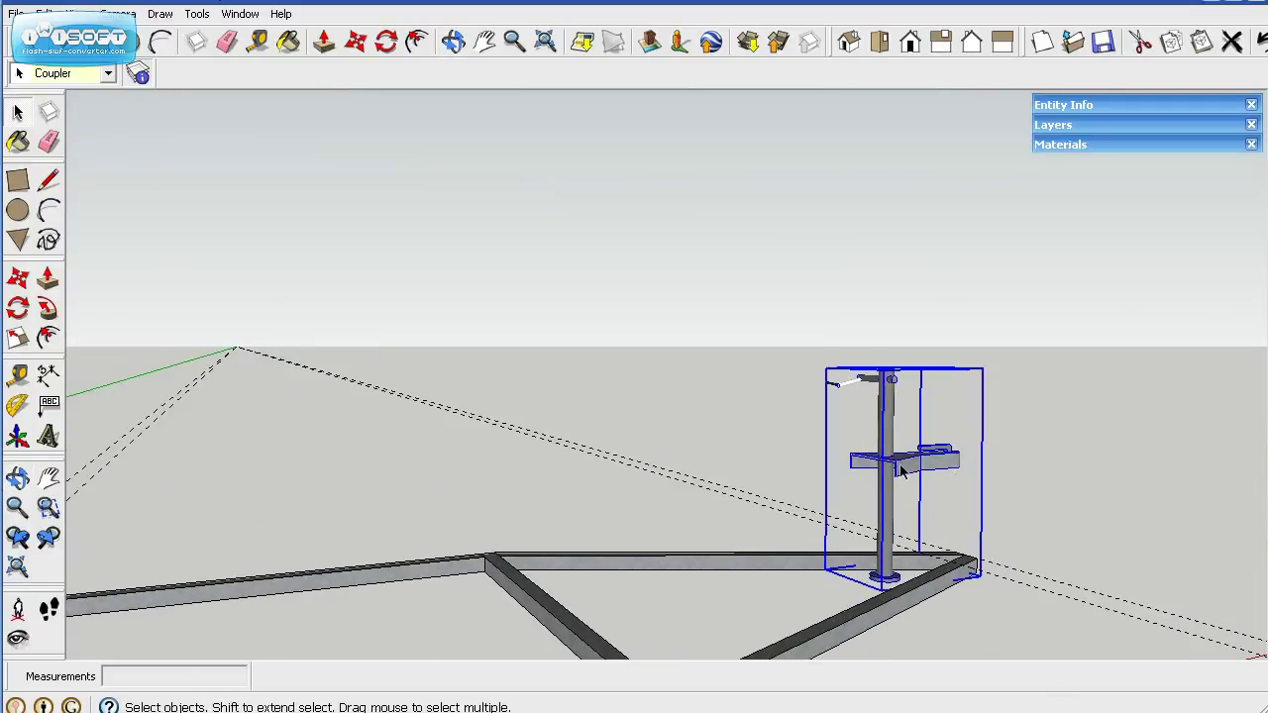
{"action": "left_click", "coordinate": [17, 279]}
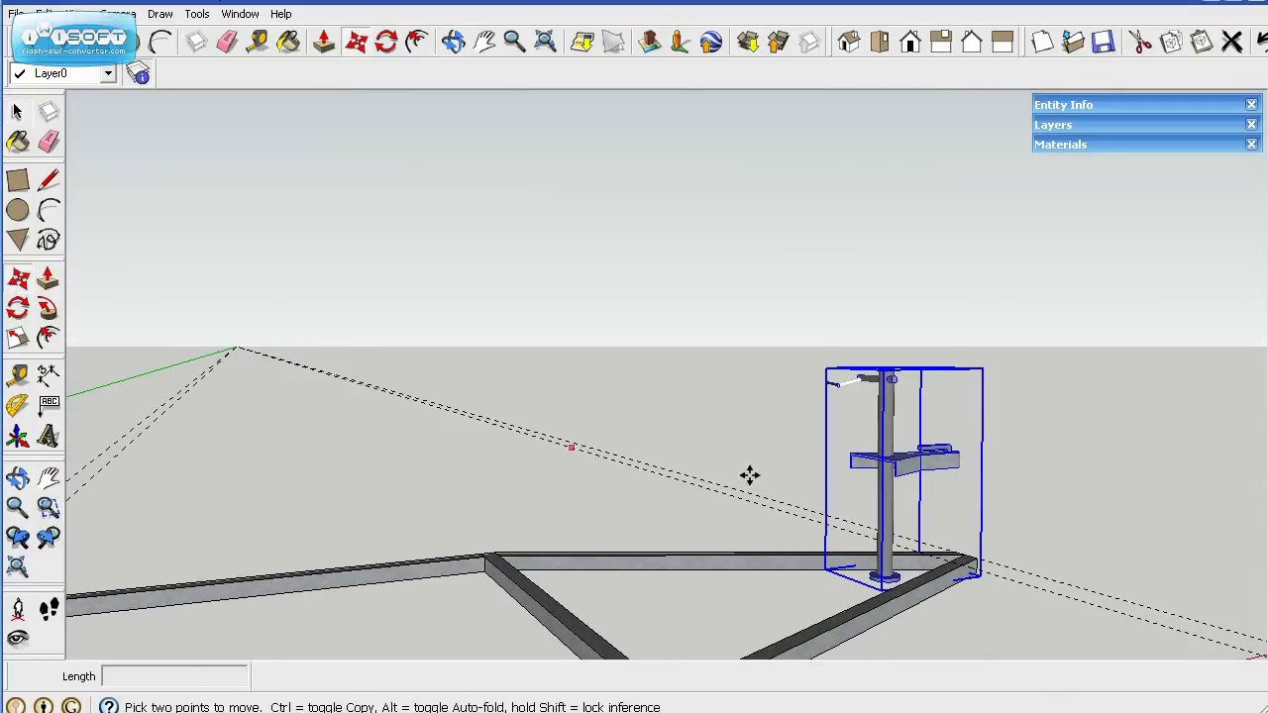
{"action": "left_click", "coordinate": [892, 469]}
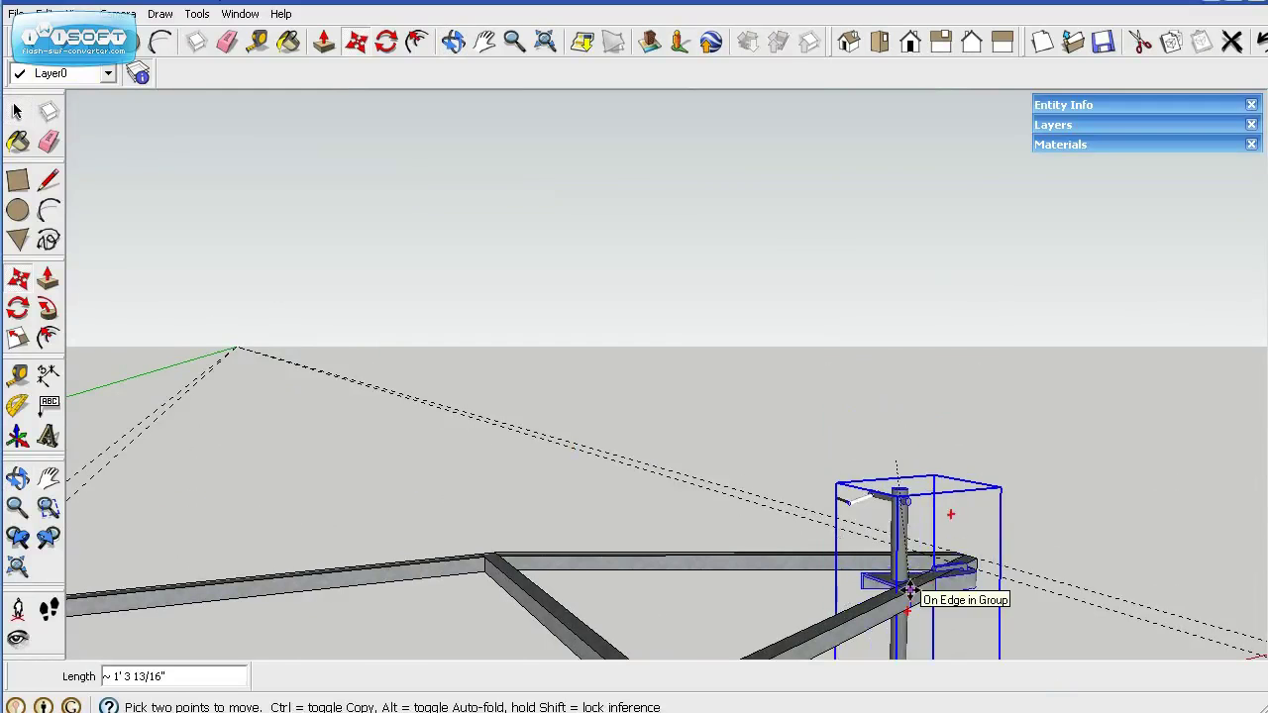
{"action": "left_click", "coordinate": [909, 597]}
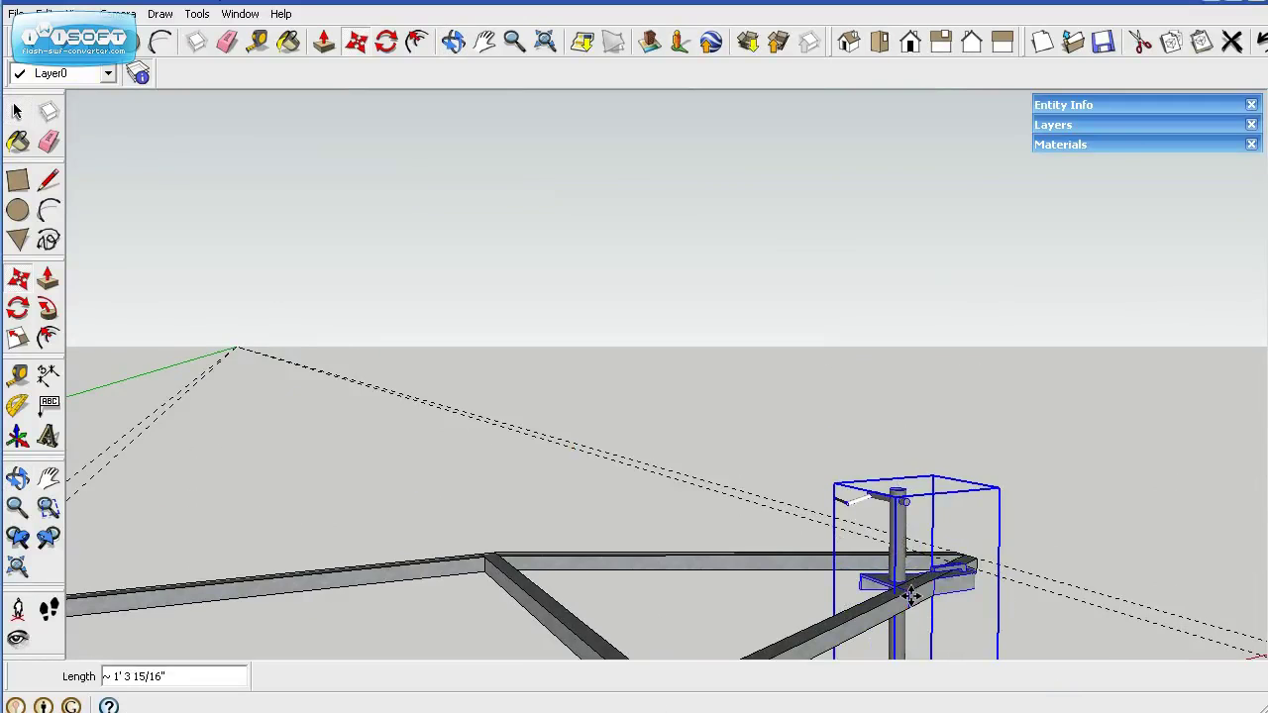
Step: Fine-tune the jack's position so its mounting bracket rests over the tongue rail
{"action": "scroll", "coordinate": [910, 595], "scroll_direction": "up", "scroll_amount": 3}
{"action": "scroll", "coordinate": [910, 595], "scroll_direction": "up", "scroll_amount": 3}
{"action": "scroll", "coordinate": [905, 597], "scroll_direction": "up", "scroll_amount": 2}
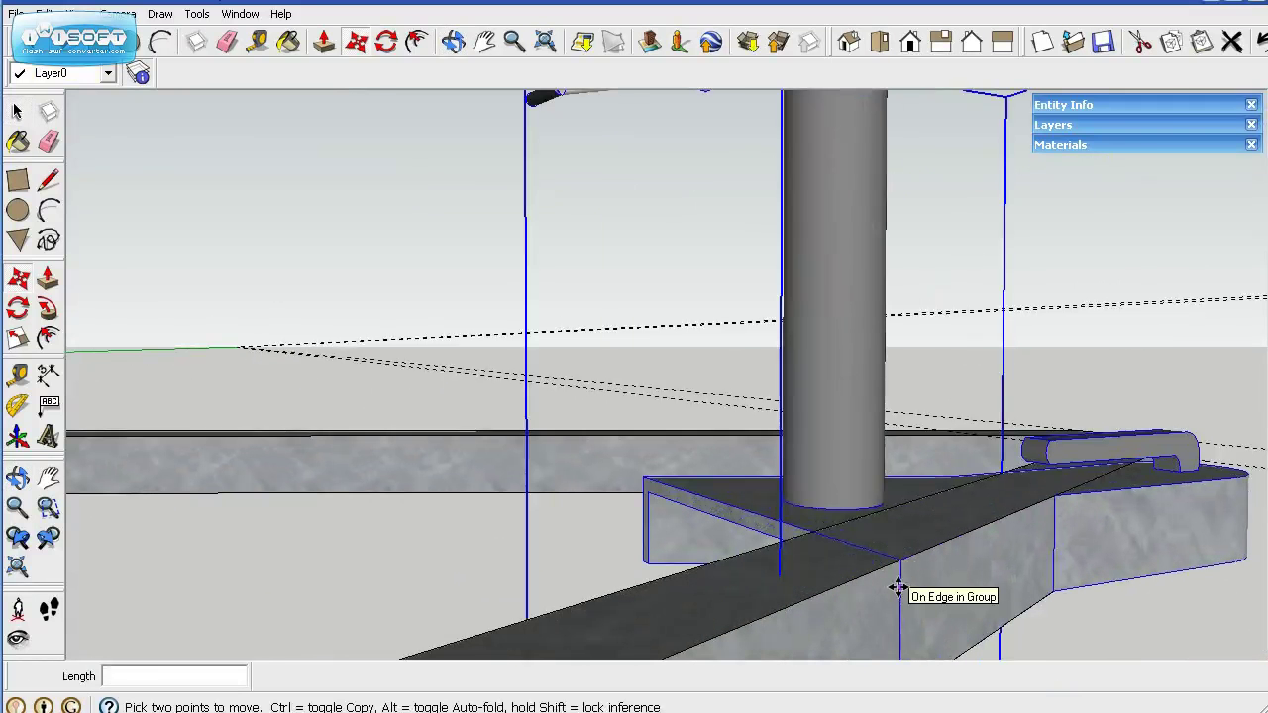
{"action": "left_click", "coordinate": [903, 560]}
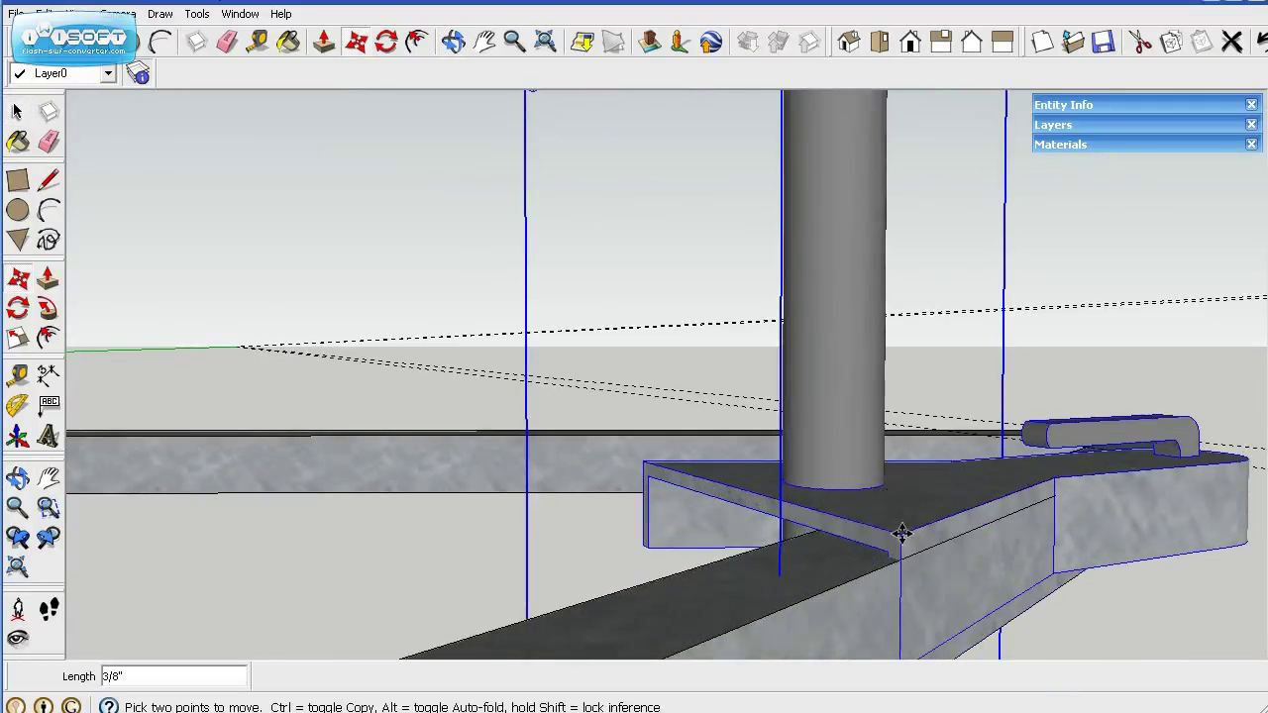
{"action": "left_click", "coordinate": [900, 535]}
{"action": "left_click", "coordinate": [891, 547]}
{"action": "left_click", "coordinate": [897, 557]}
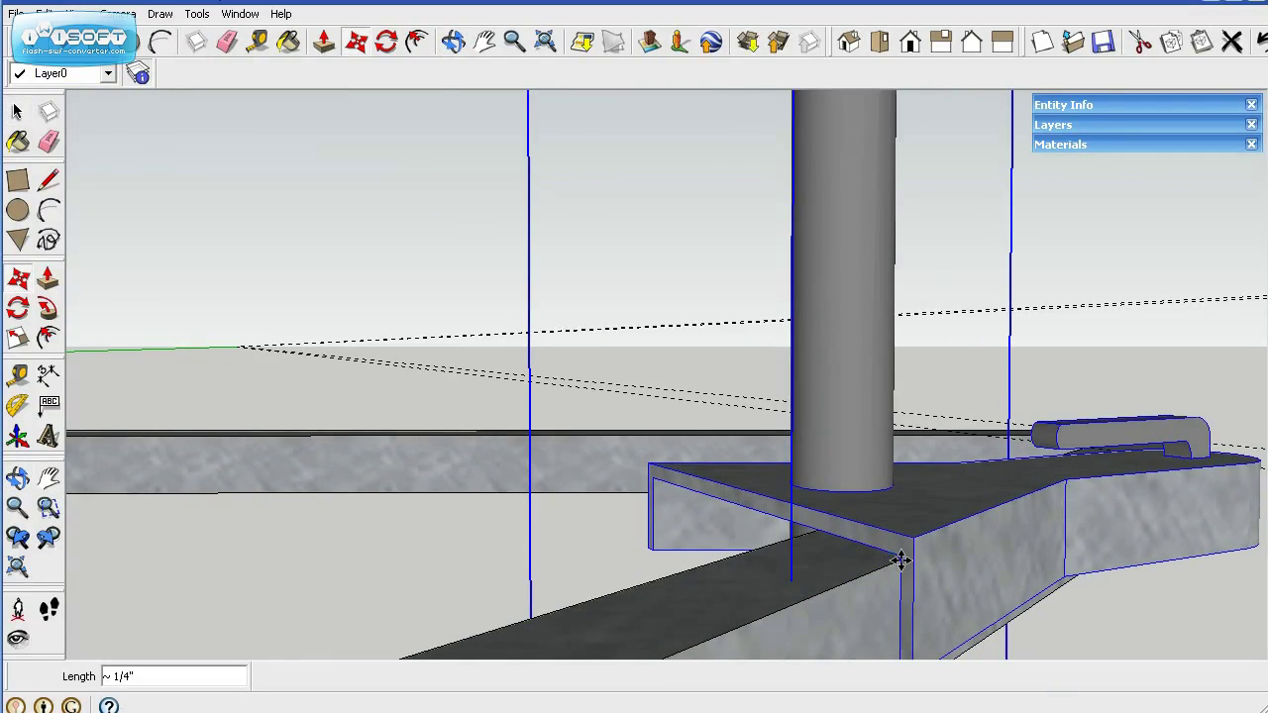
{"action": "scroll", "coordinate": [894, 555], "scroll_direction": "up", "scroll_amount": 4}
{"action": "mouse_move", "coordinate": [886, 558]}
{"action": "middle_mouse_down"}
{"action": "mouse_move", "coordinate": [908, 546]}
{"action": "mouse_move", "coordinate": [895, 544]}
{"action": "middle_mouse_up"}
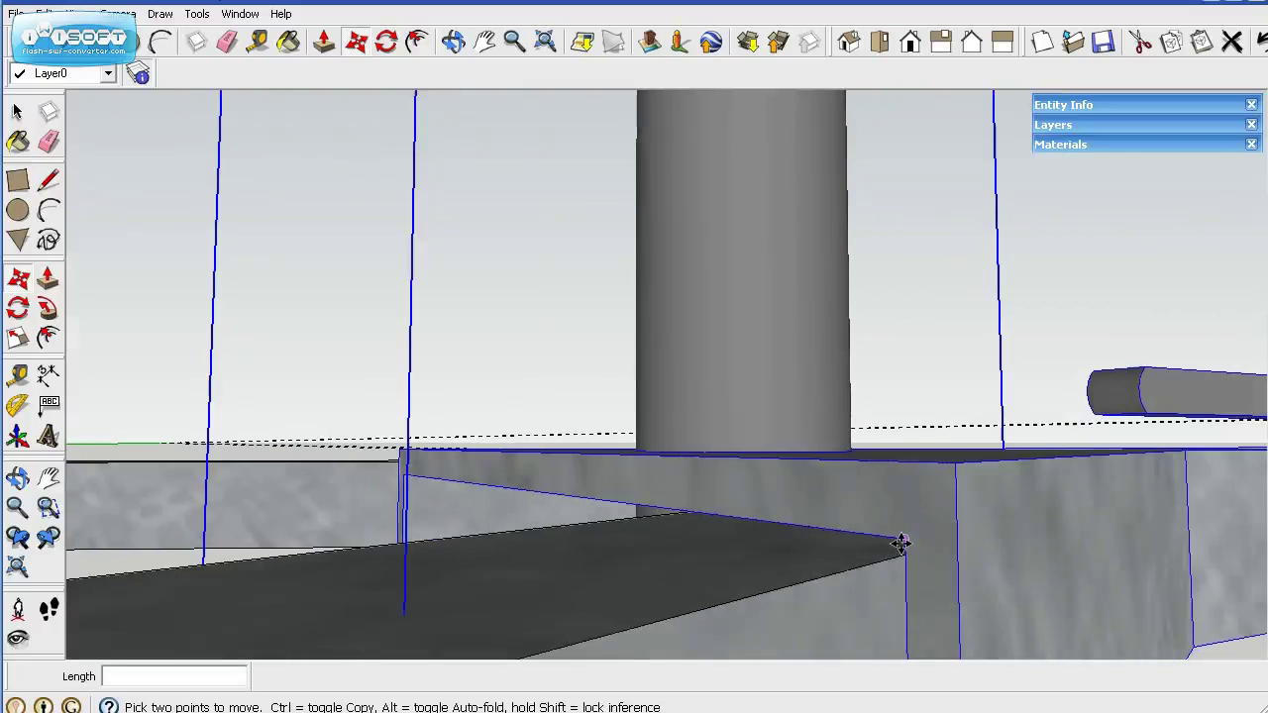
{"action": "left_click", "coordinate": [905, 538]}
{"action": "left_click", "coordinate": [903, 539]}
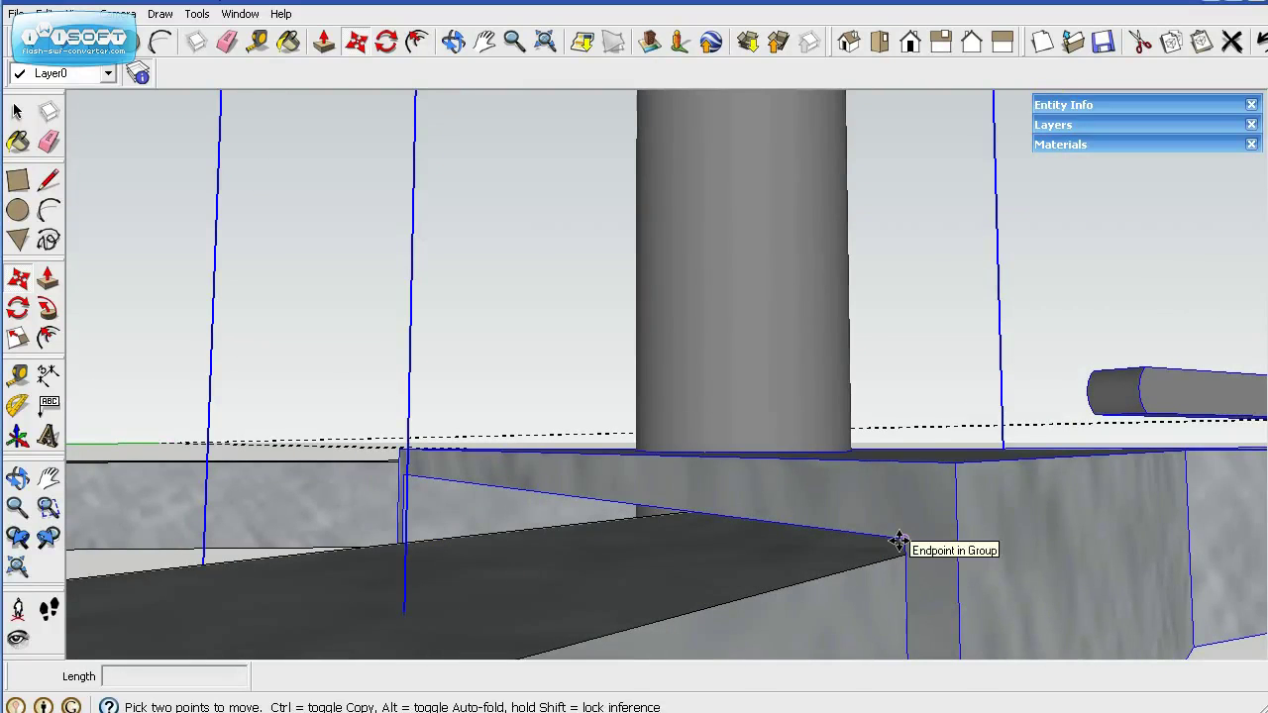
{"action": "left_click", "coordinate": [900, 543]}
{"action": "middle_click_drag", "start_coordinate": [891, 571], "coordinate": [1041, 241]}
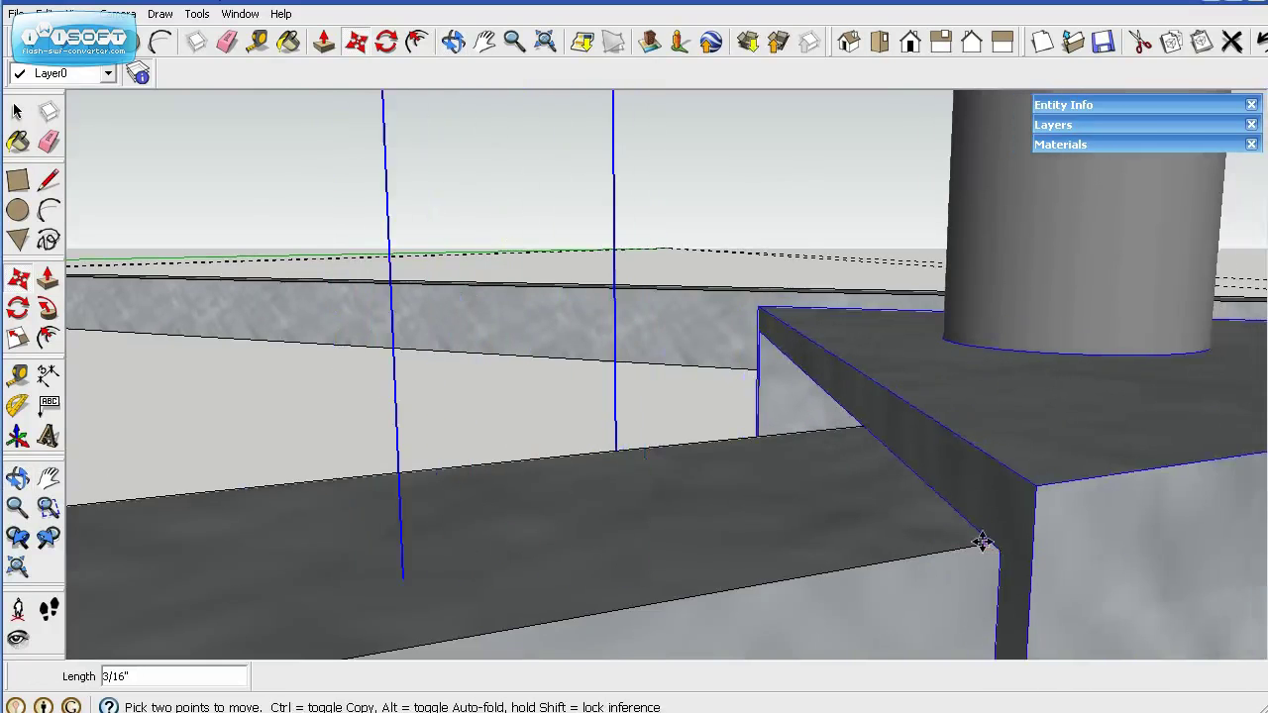
{"action": "scroll", "coordinate": [966, 530], "scroll_direction": "down", "scroll_amount": 8}
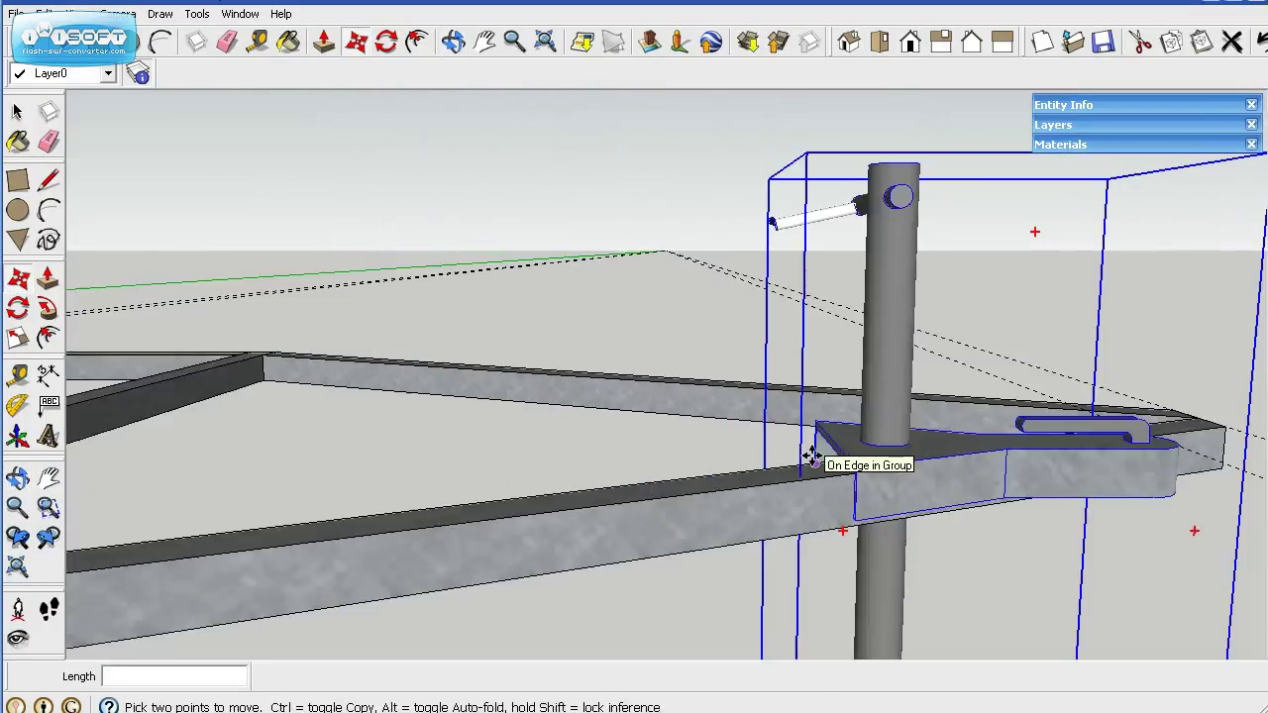
Step: Slide the jack along the rail and seat it against the tongue rail junction
{"action": "left_click", "coordinate": [865, 473]}
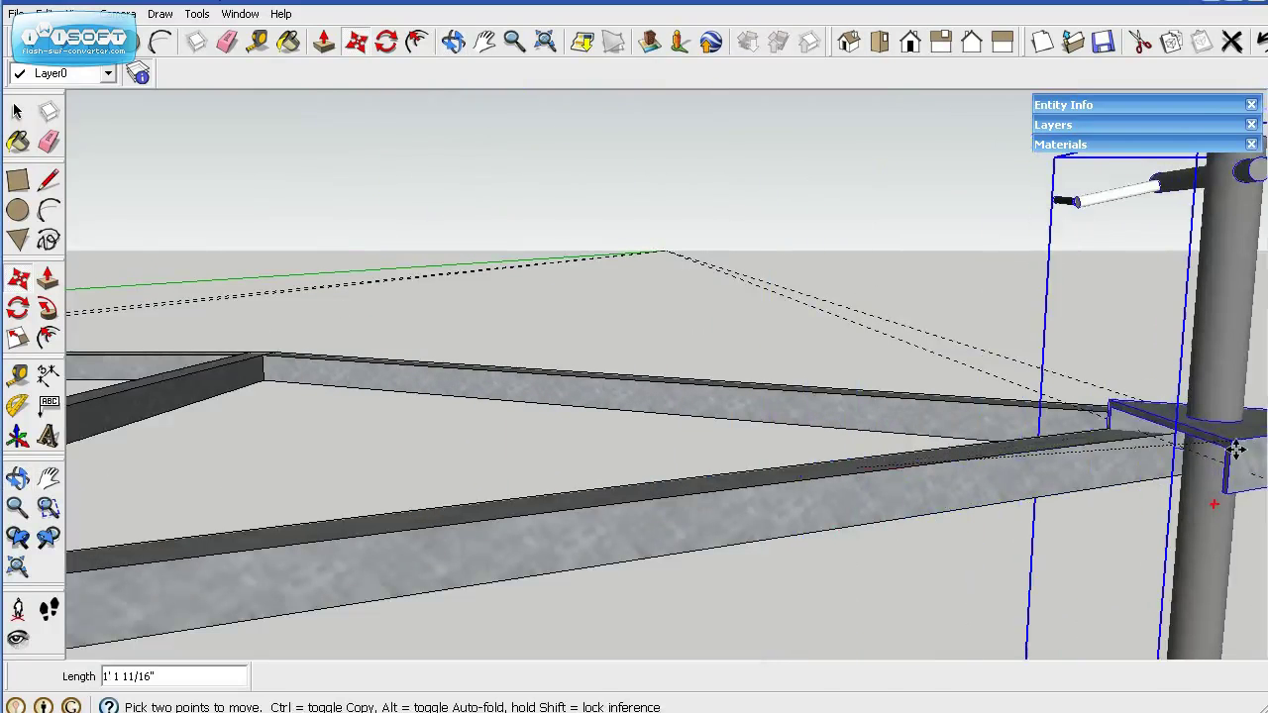
{"action": "left_click", "coordinate": [1247, 480]}
{"action": "left_click", "coordinate": [1247, 480]}
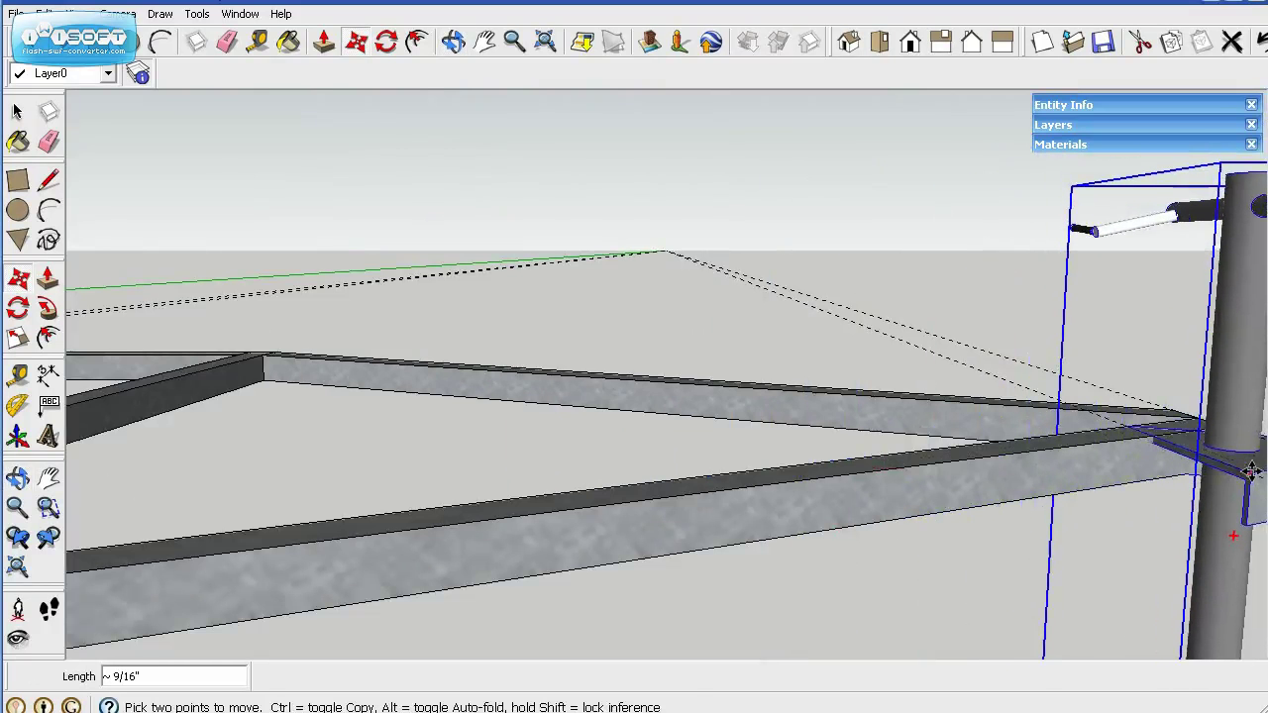
{"action": "middle_click_drag", "start_coordinate": [1150, 481], "coordinate": [1215, 508]}
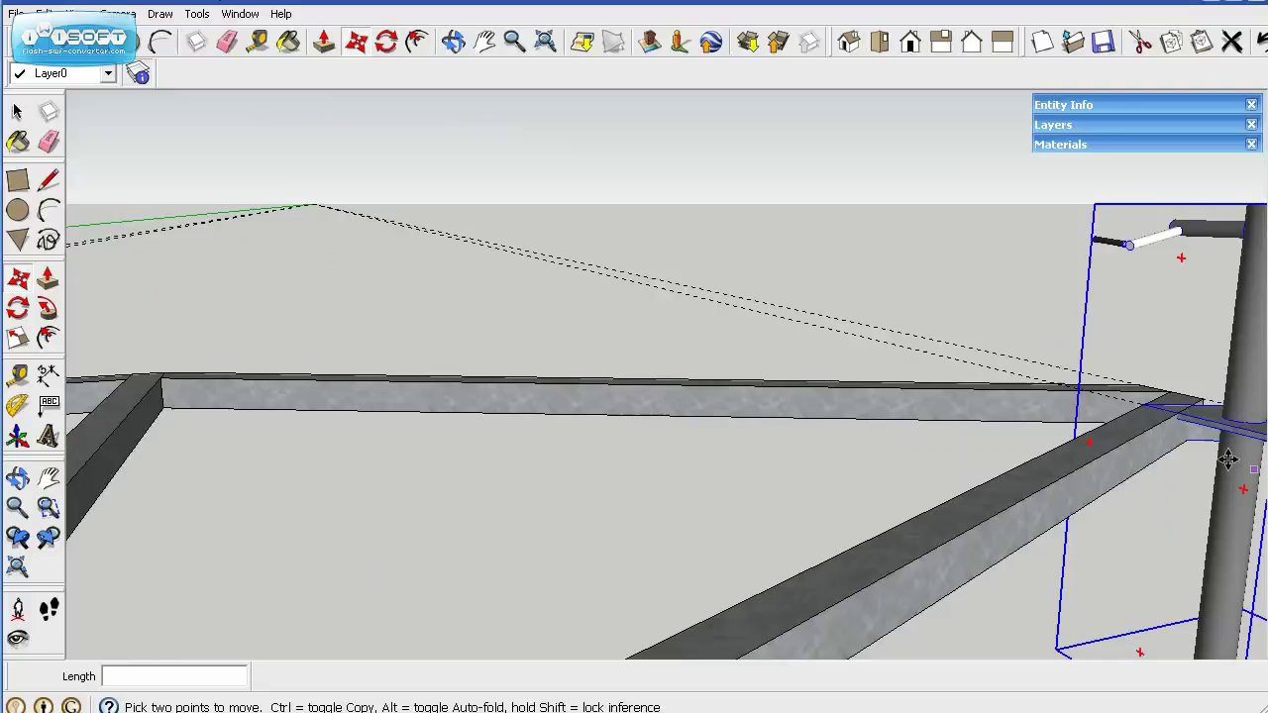
{"action": "left_click", "coordinate": [1227, 459]}
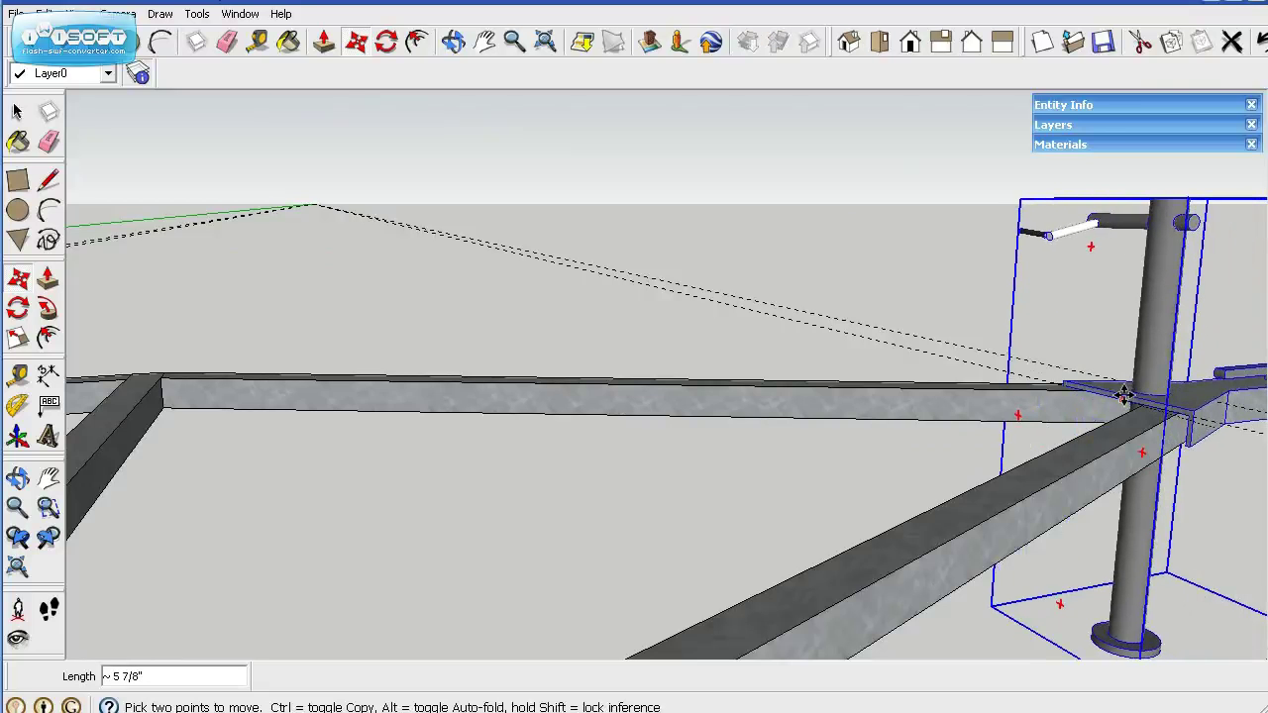
{"action": "left_click", "coordinate": [1172, 403]}
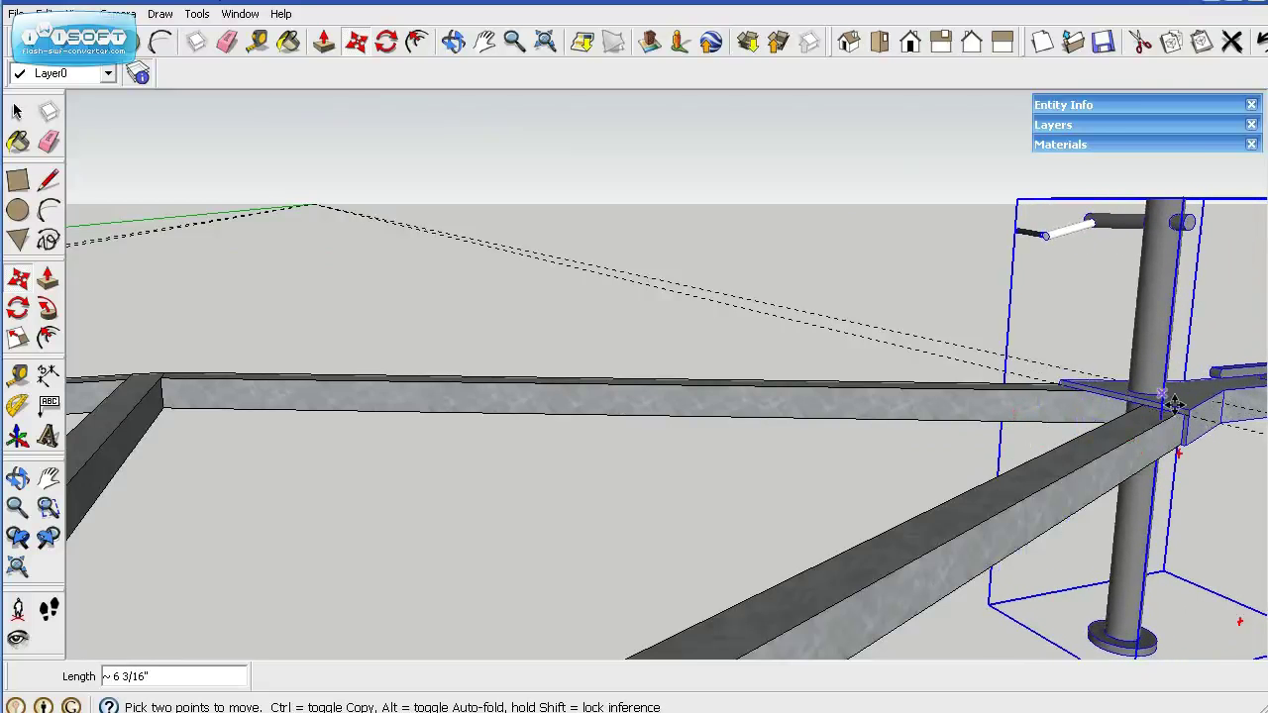
{"action": "scroll", "coordinate": [1174, 406], "scroll_direction": "up", "scroll_amount": 5}
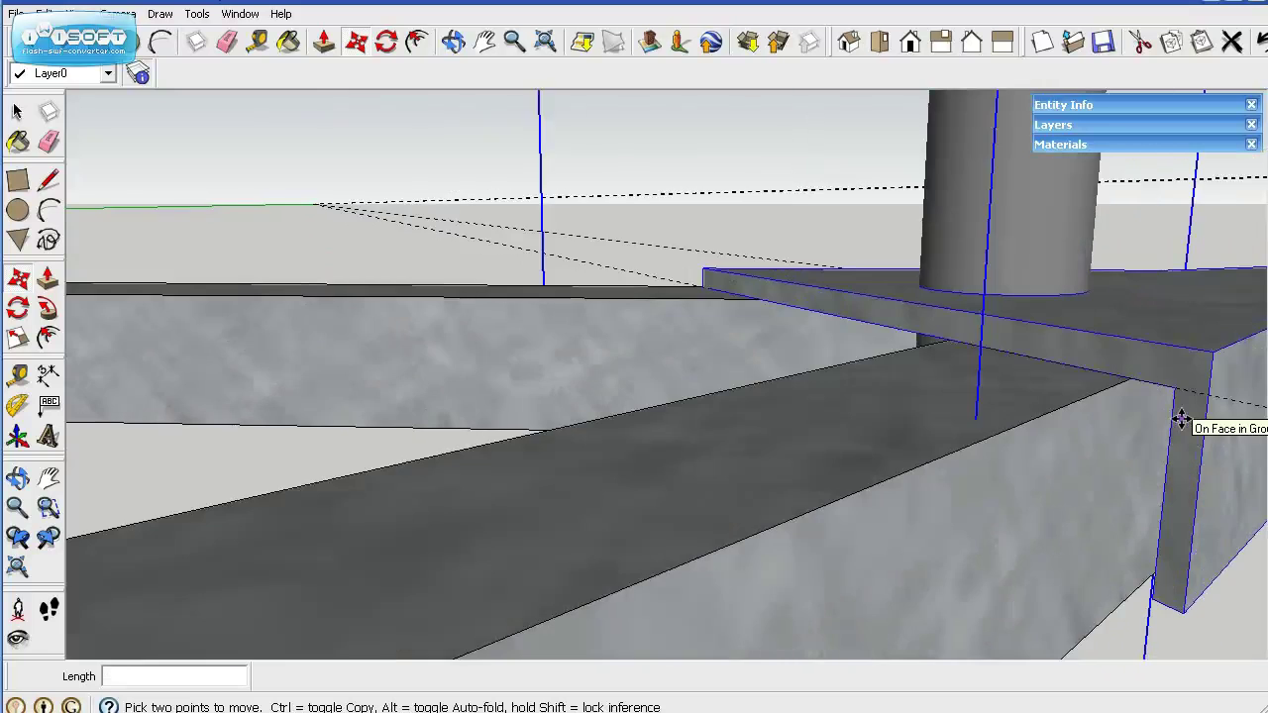
{"action": "scroll", "coordinate": [1179, 416], "scroll_direction": "up", "scroll_amount": 3}
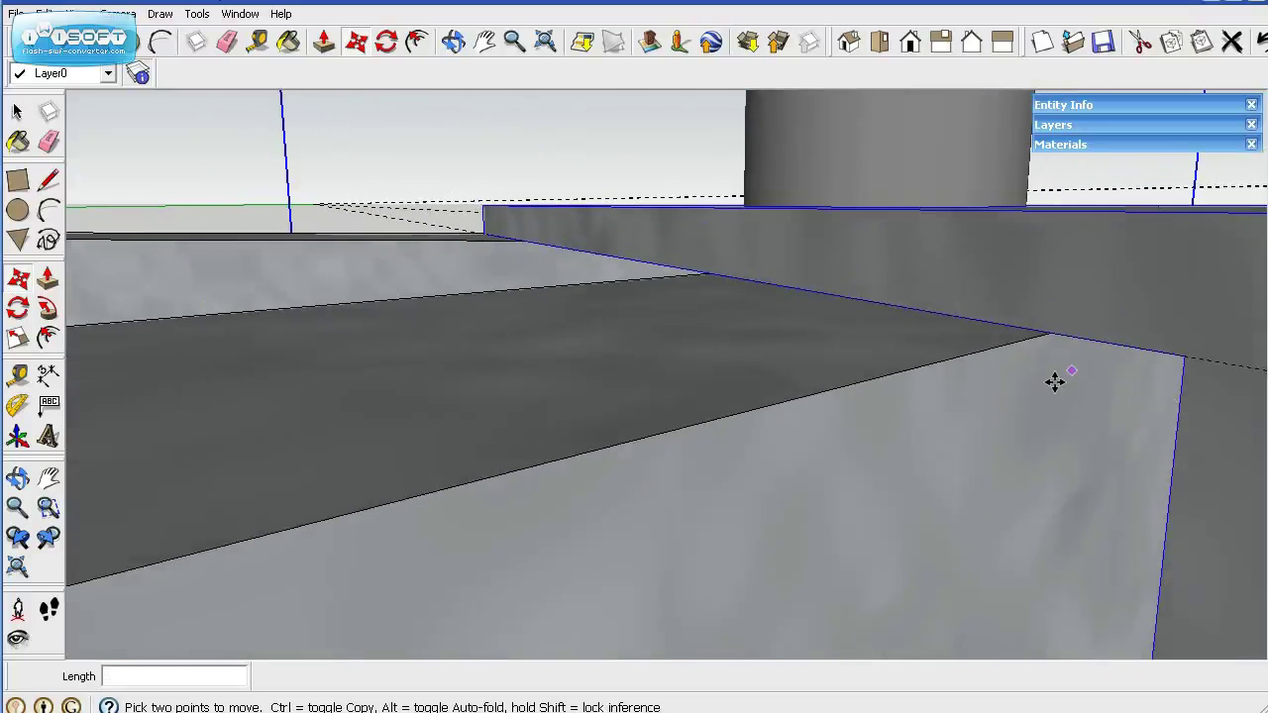
Step: Align the coupler post with the tongue plate, then zoom extents on the whole trailer
{"action": "middle_click_drag", "start_coordinate": [1053, 379], "coordinate": [1231, 301]}
{"action": "left_click", "coordinate": [1231, 312]}
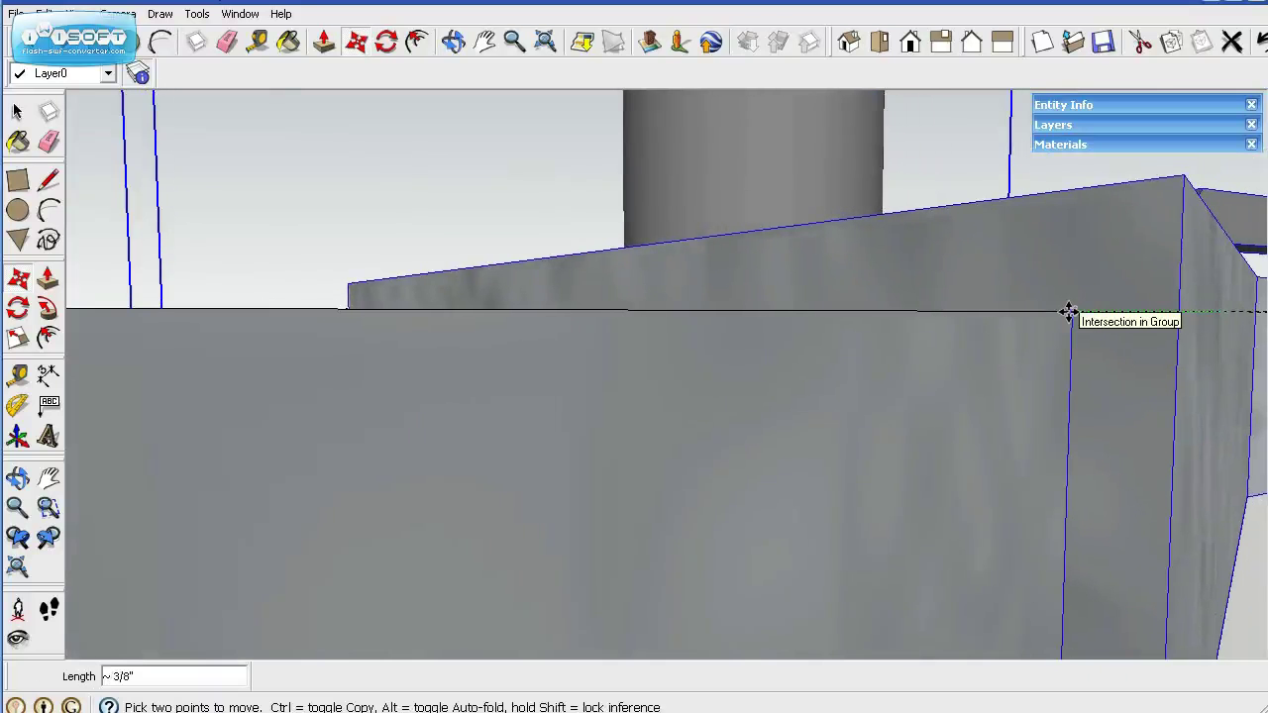
{"action": "middle_click_drag", "start_coordinate": [1060, 334], "coordinate": [918, 458]}
{"action": "scroll", "coordinate": [912, 460], "scroll_direction": "down", "scroll_amount": 5}
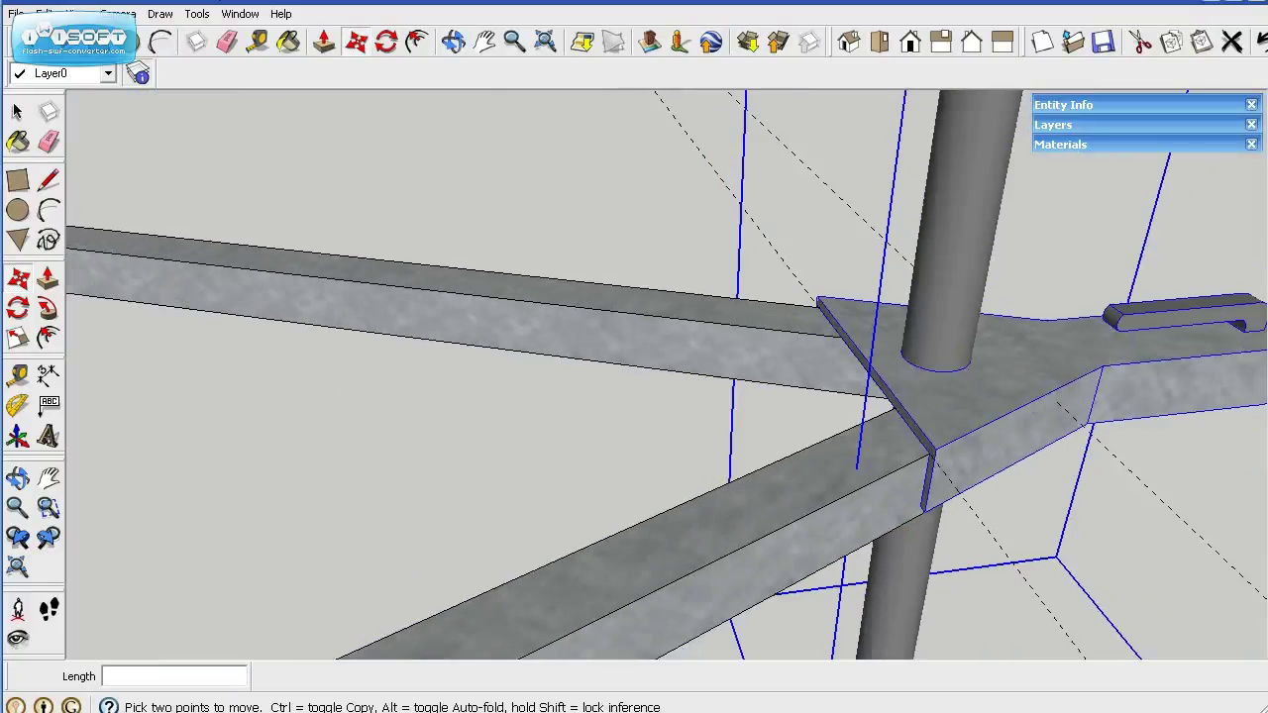
{"action": "left_click", "coordinate": [17, 567]}
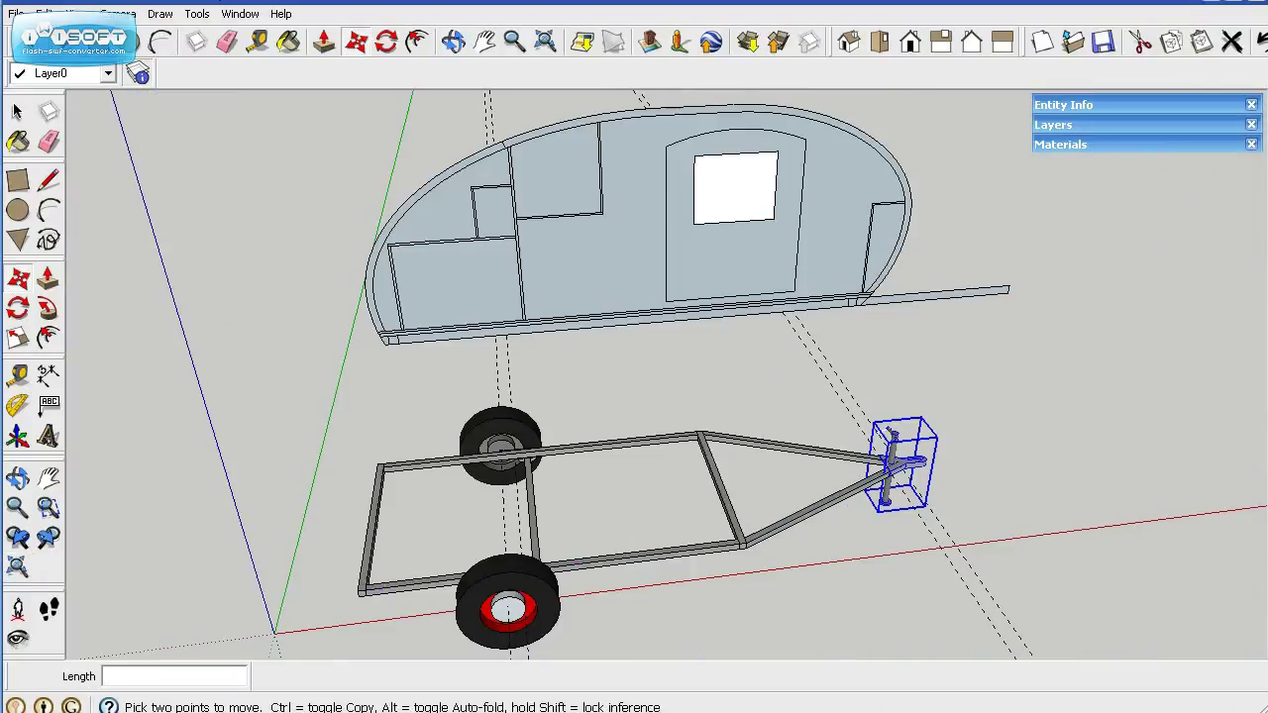
Step: Delete all guide lines from the model with Edit > Delete Guides
{"action": "key", "text": "space"}
{"action": "left_click", "coordinate": [282, 399]}
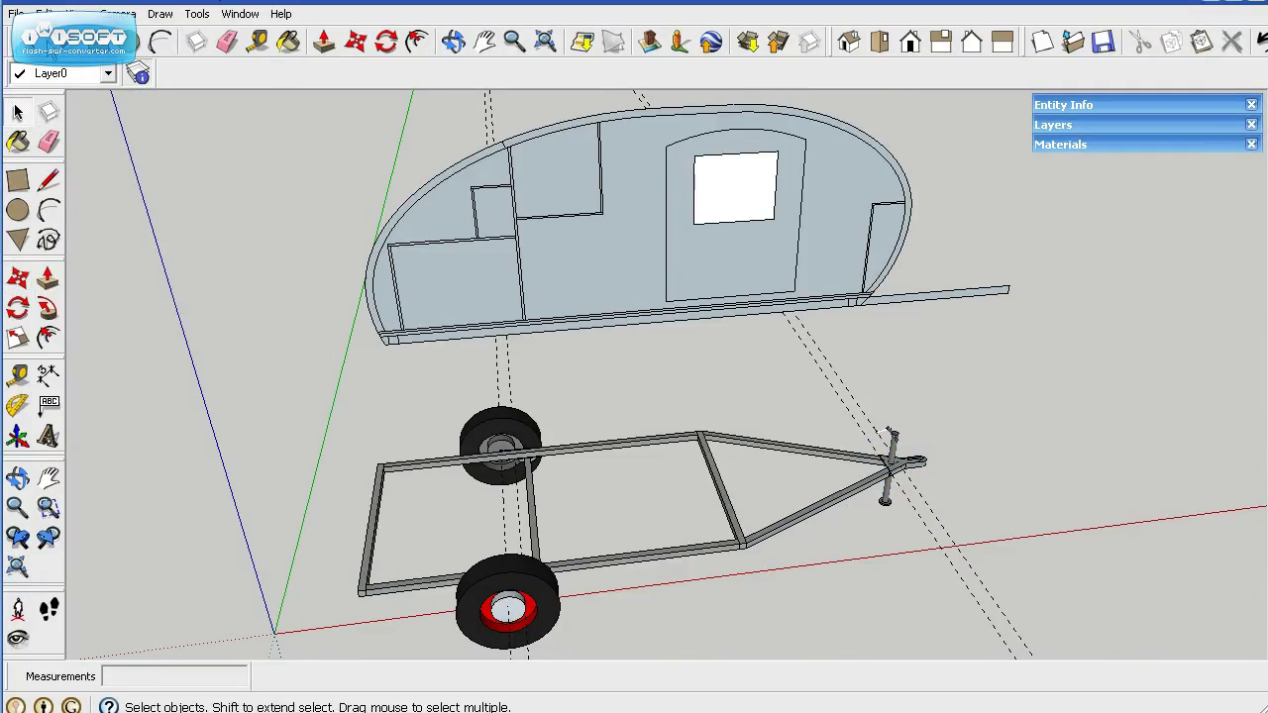
{"action": "left_click", "coordinate": [44, 14]}
{"action": "left_click", "coordinate": [79, 161]}
Step: Window-select the frame, wheel-axle and coupler groups and combine them into one group
{"action": "left_click_drag", "start_coordinate": [278, 361], "coordinate": [973, 649]}
{"action": "left_click", "coordinate": [544, 536]}
{"action": "left_click_drag", "start_coordinate": [311, 399], "coordinate": [1094, 658]}
{"action": "left_click", "coordinate": [43, 14]}
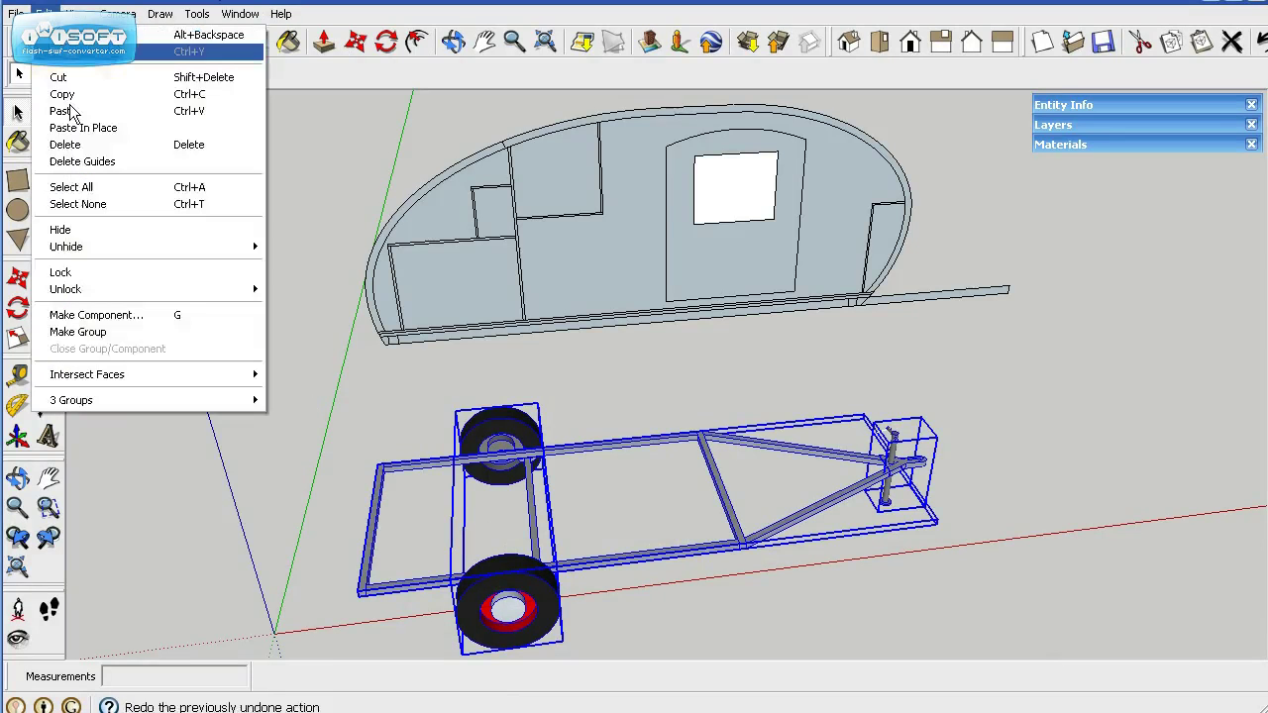
{"action": "left_click", "coordinate": [99, 337]}
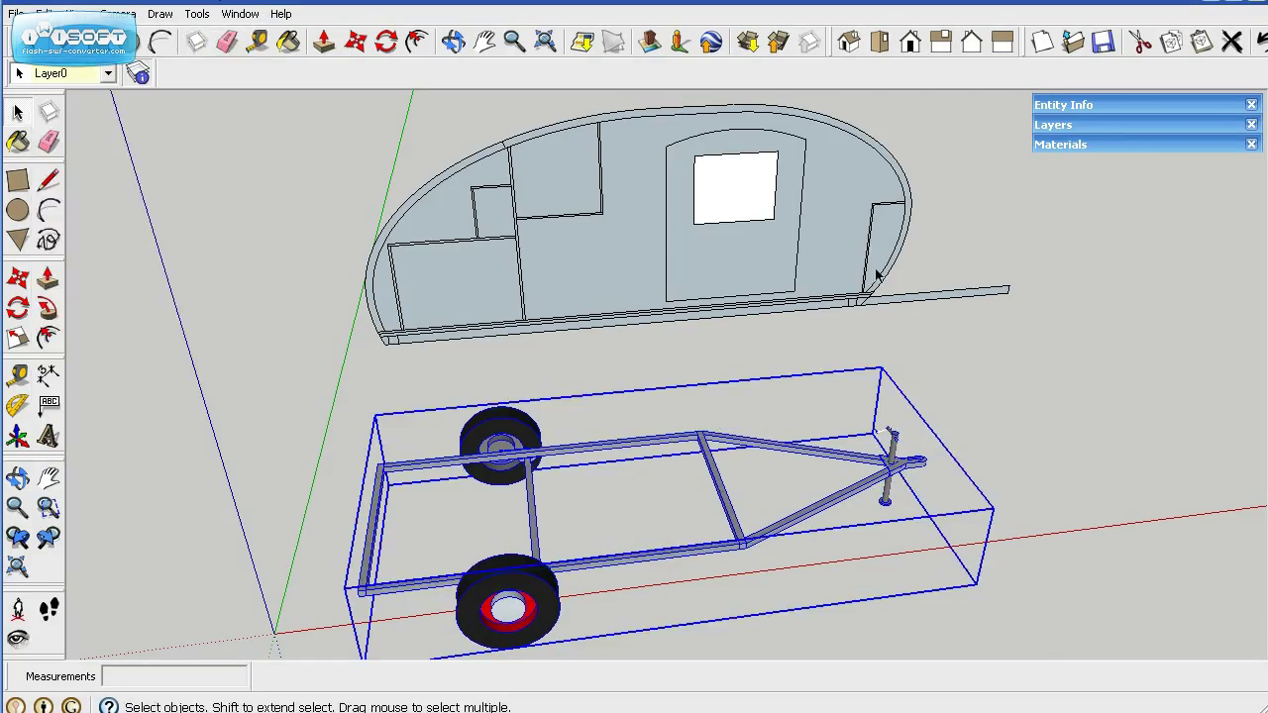
Step: Assign the combined trailer group to the Frame layer in Entity Info
{"action": "left_click", "coordinate": [1126, 105]}
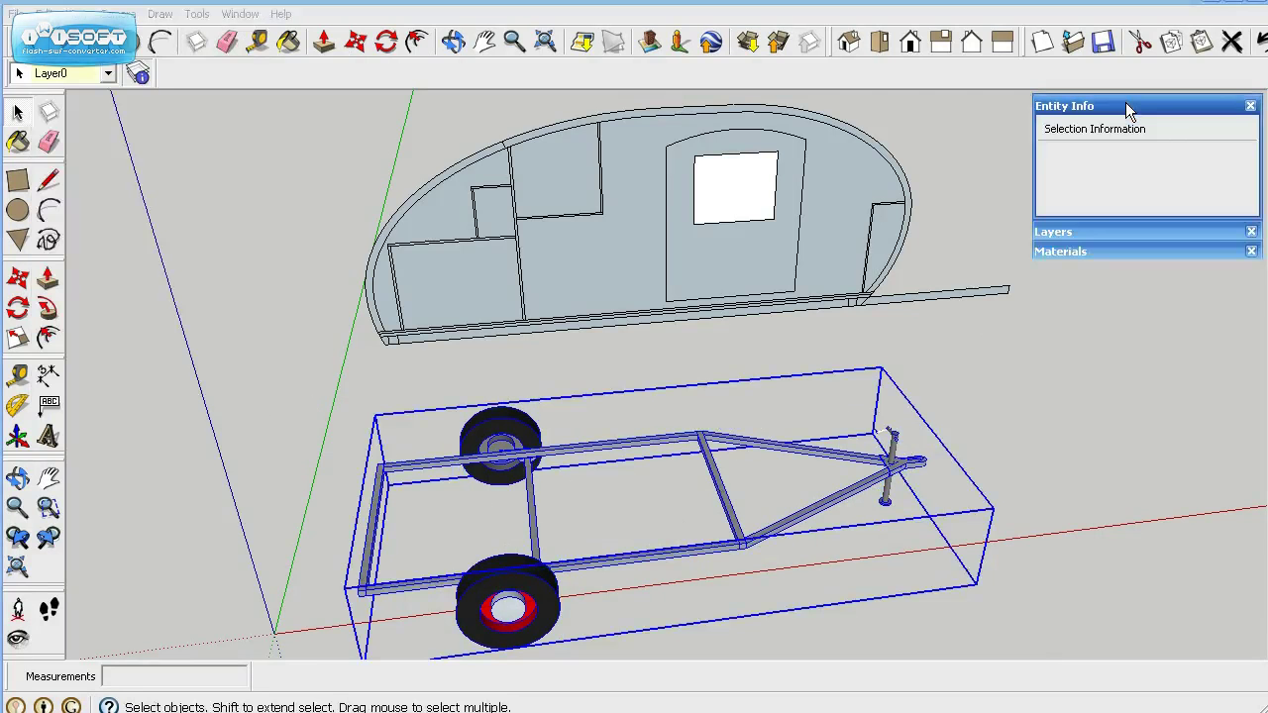
{"action": "left_click", "coordinate": [1239, 159]}
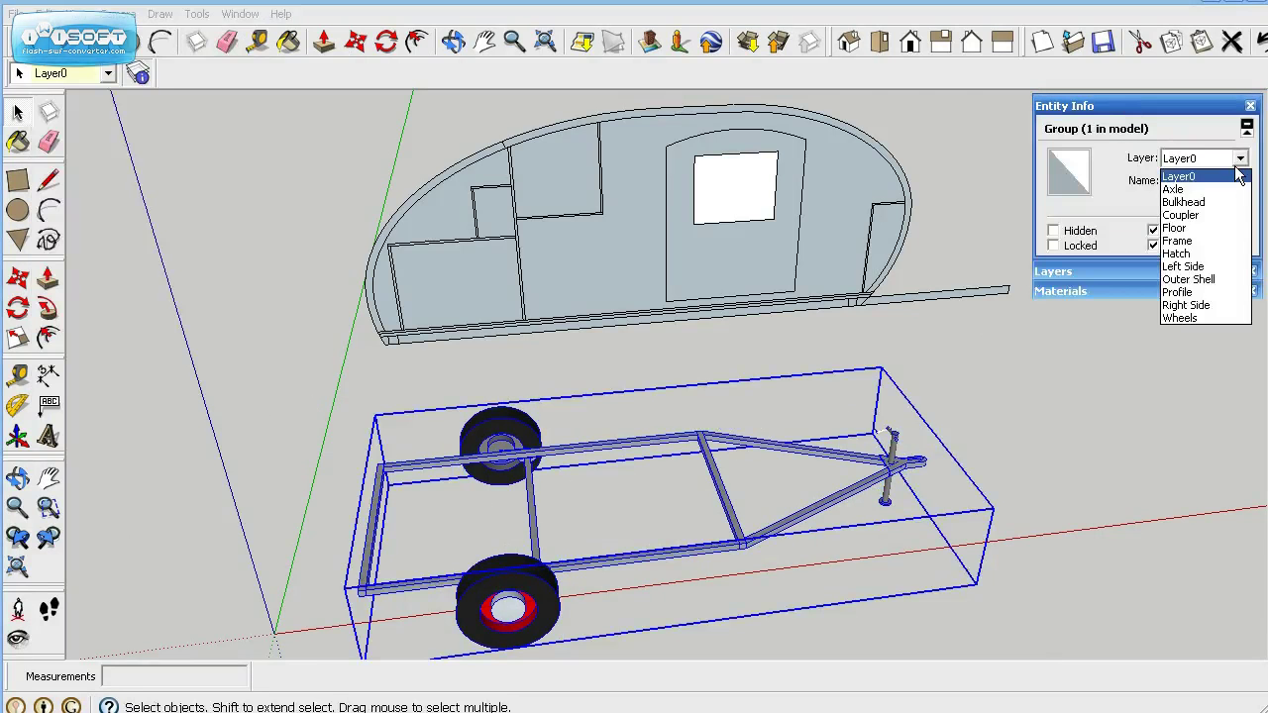
{"action": "left_click", "coordinate": [1188, 242]}
Step: Toggle the Axle and Frame layers off and back on to confirm the group follows Frame
{"action": "left_click", "coordinate": [1157, 271]}
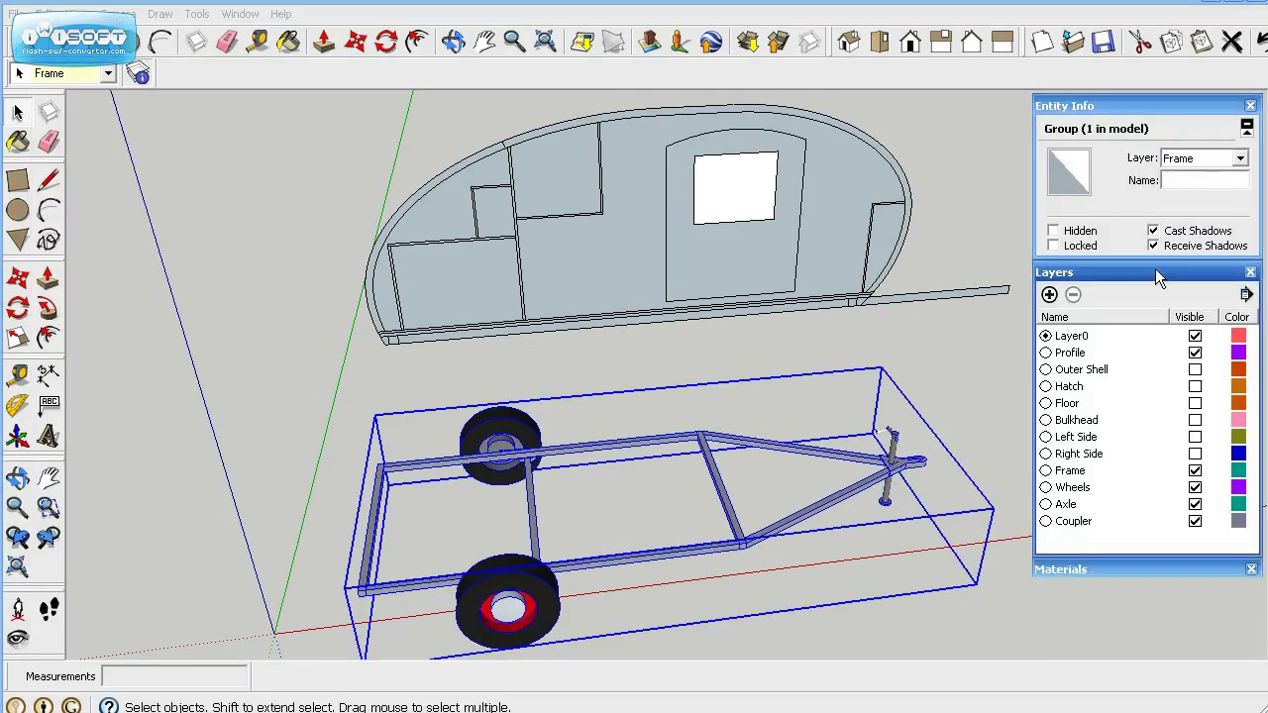
{"action": "left_click", "coordinate": [1194, 504]}
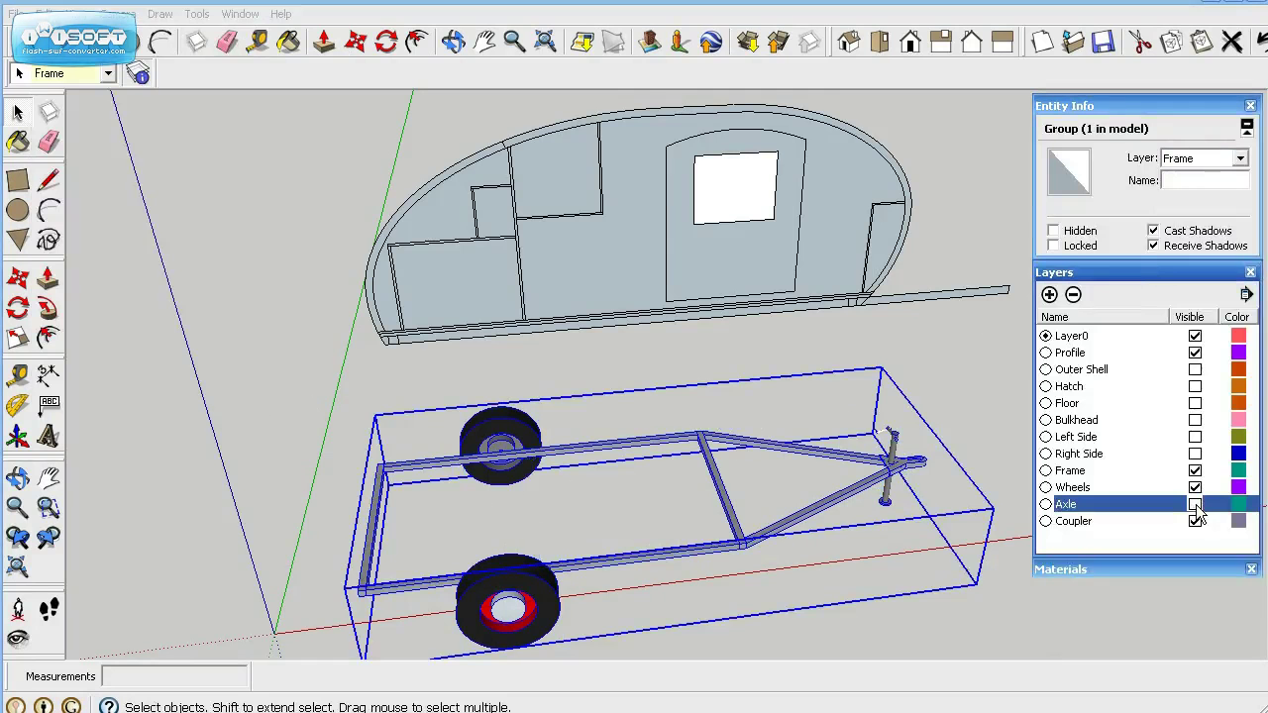
{"action": "left_click", "coordinate": [1195, 505]}
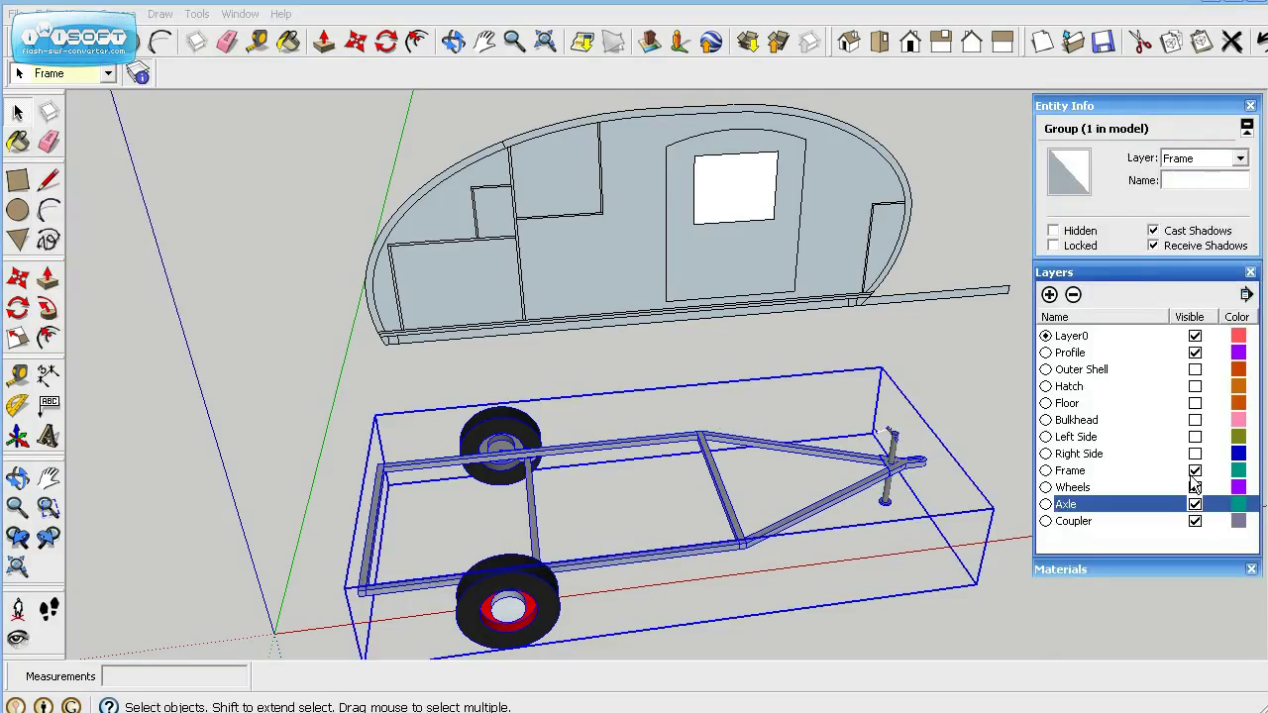
{"action": "left_click", "coordinate": [1195, 472]}
{"action": "left_click", "coordinate": [1195, 472]}
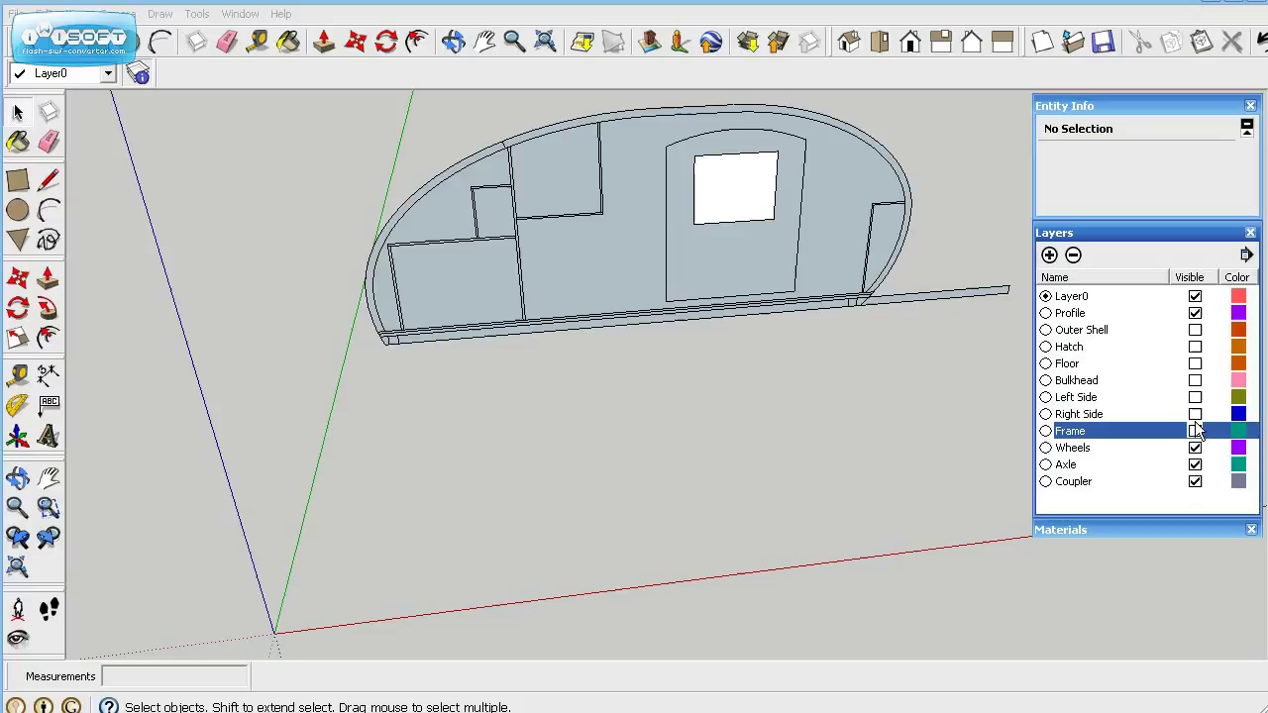
{"action": "left_click", "coordinate": [1194, 431]}
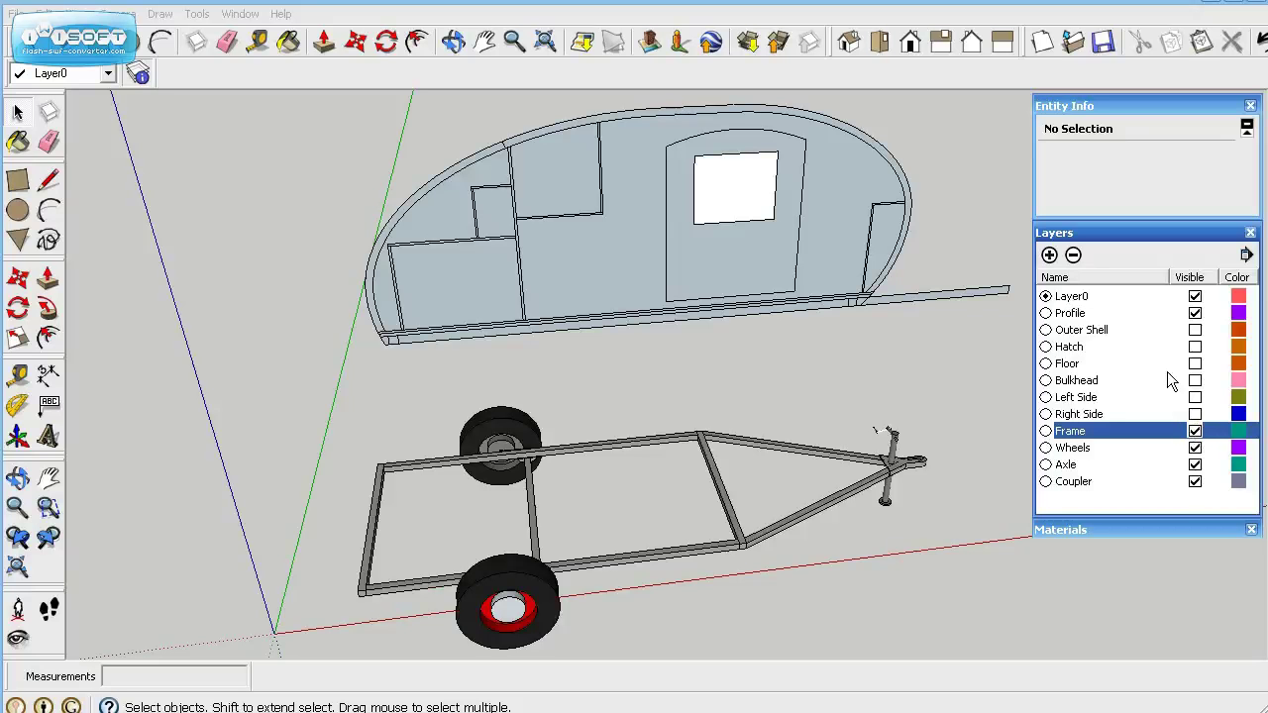
Step: Make the Floor layer visible and view the trailer from below
{"action": "left_click", "coordinate": [1195, 363]}
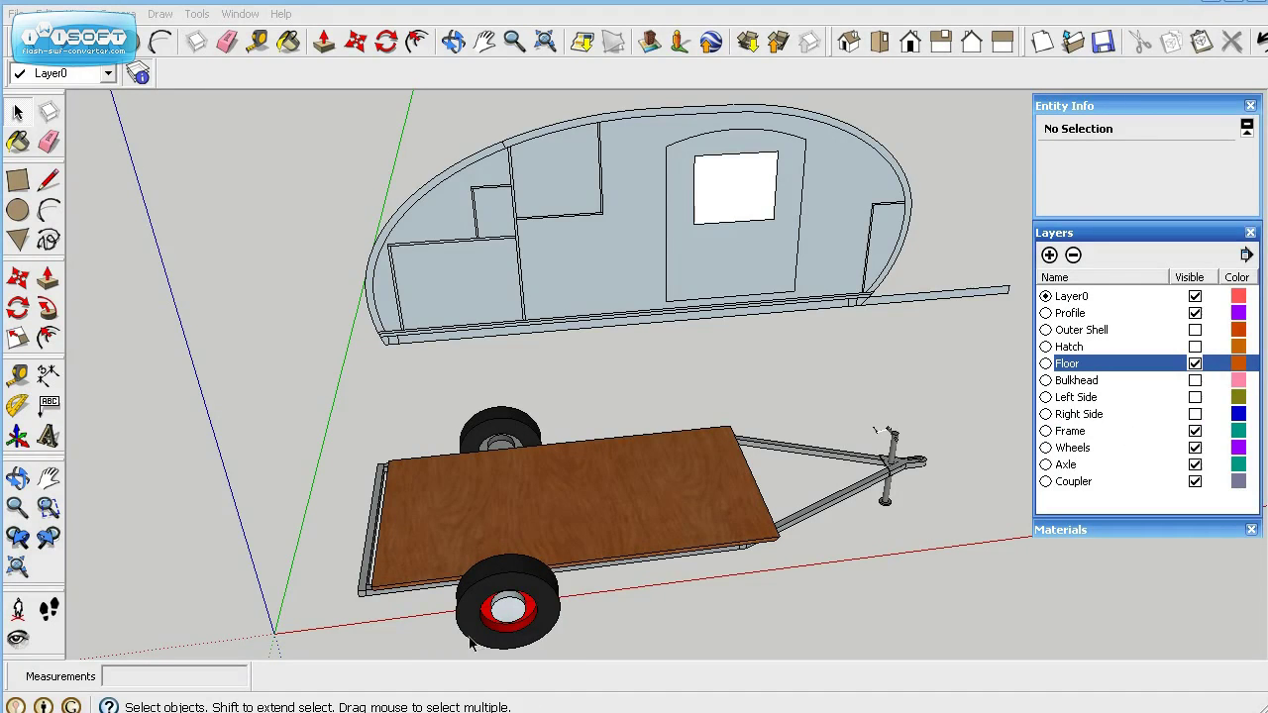
{"action": "key", "text": "o"}
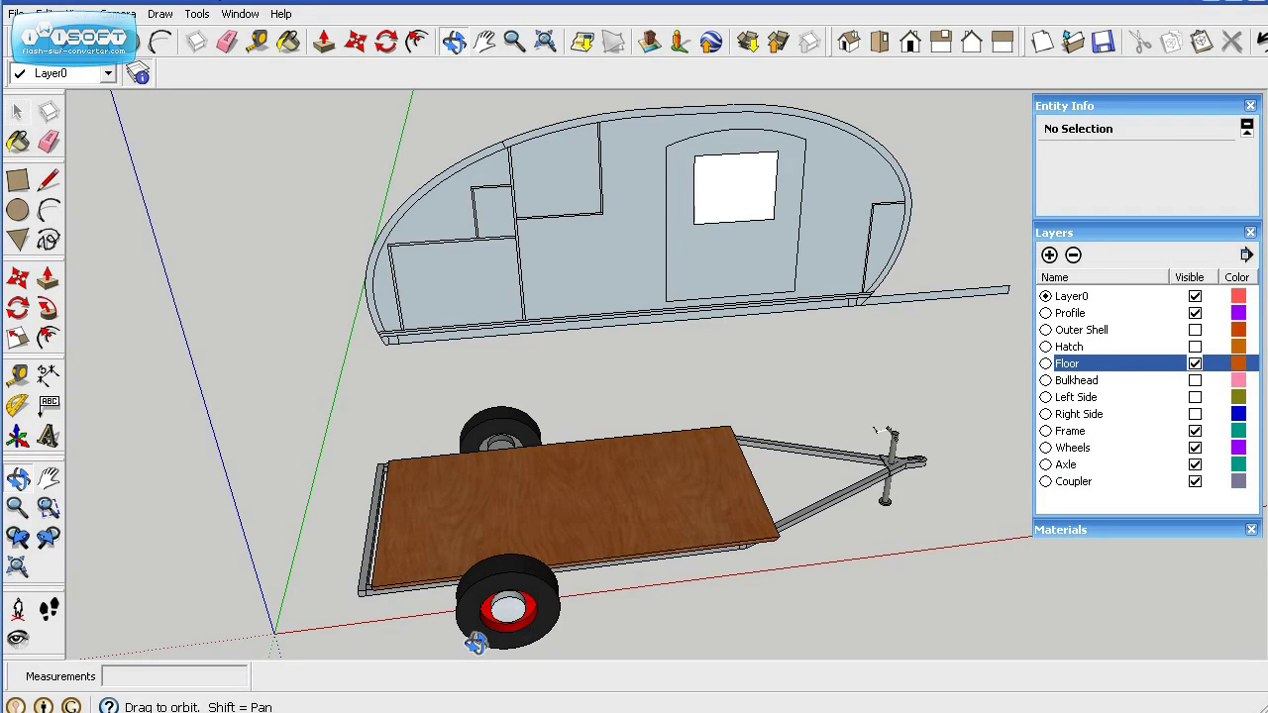
{"action": "left_click_drag", "start_coordinate": [475, 643], "coordinate": [614, 149]}
{"action": "key", "text": "space"}
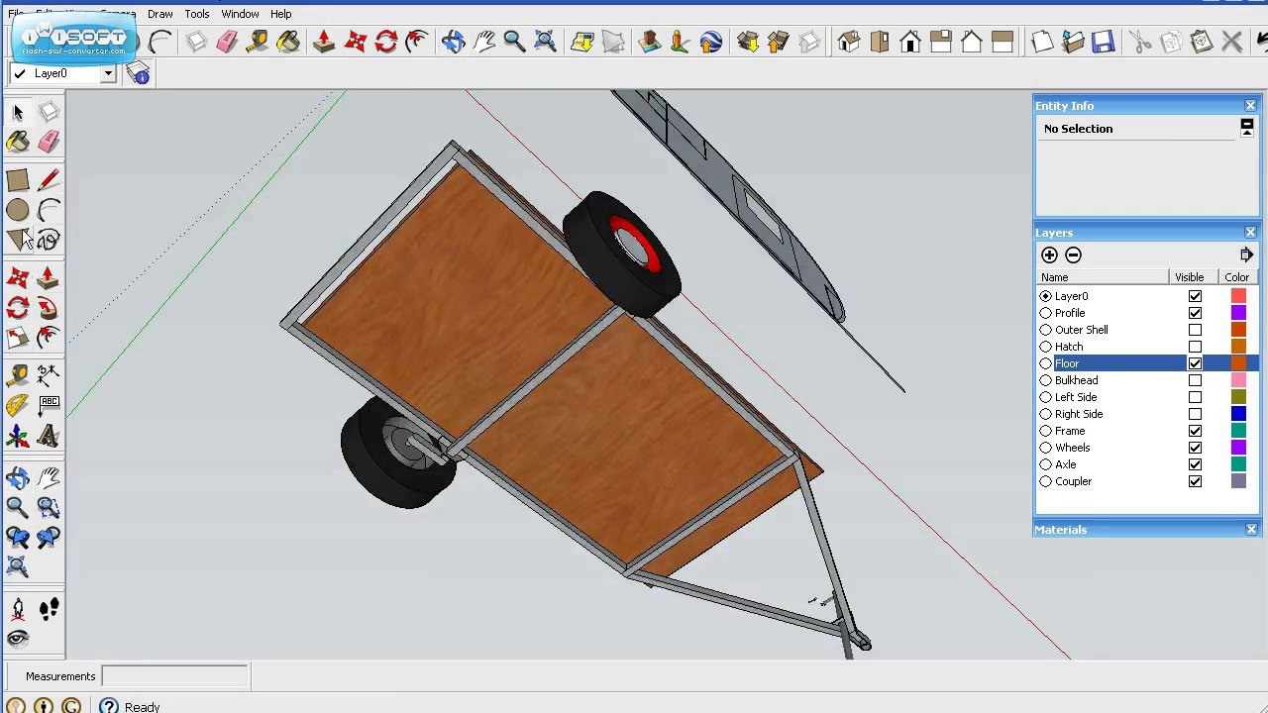
Step: Place a Tape Measure guide 1 5/8" in from the floor's edge
{"action": "left_click", "coordinate": [19, 374]}
{"action": "left_click", "coordinate": [385, 245]}
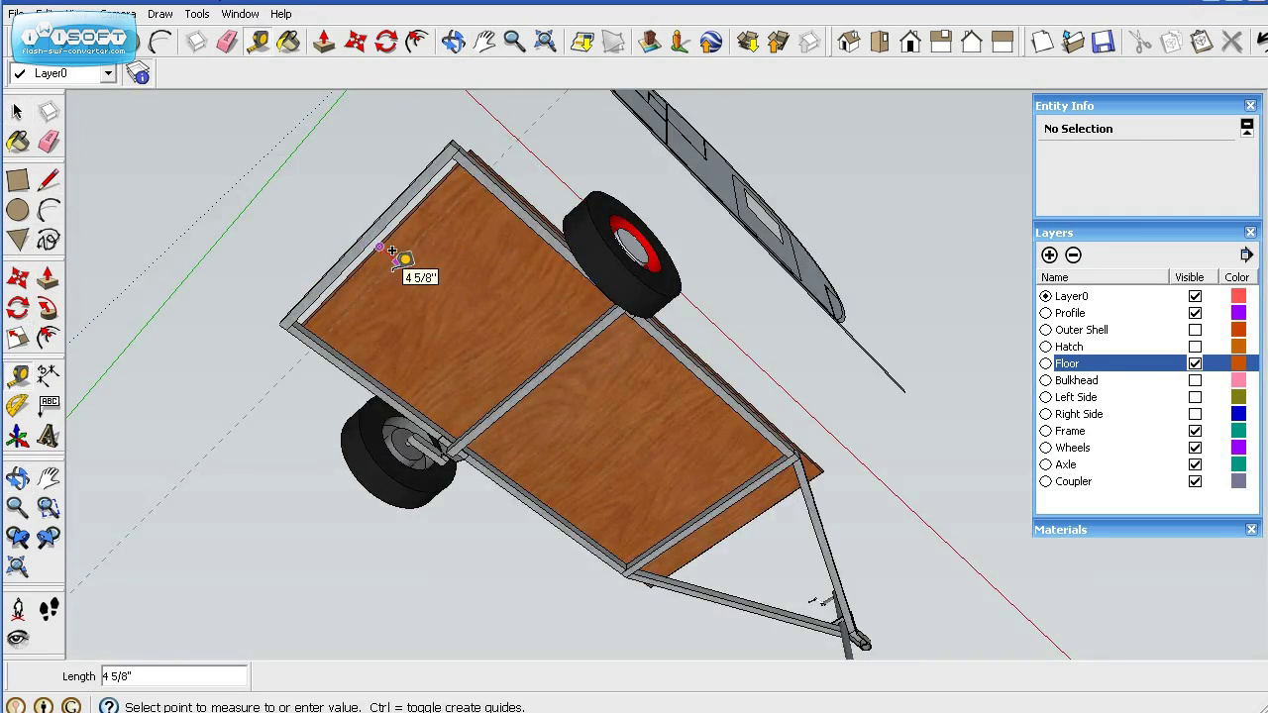
{"action": "type", "text": "1 5/8"}
{"action": "key", "text": "Return"}
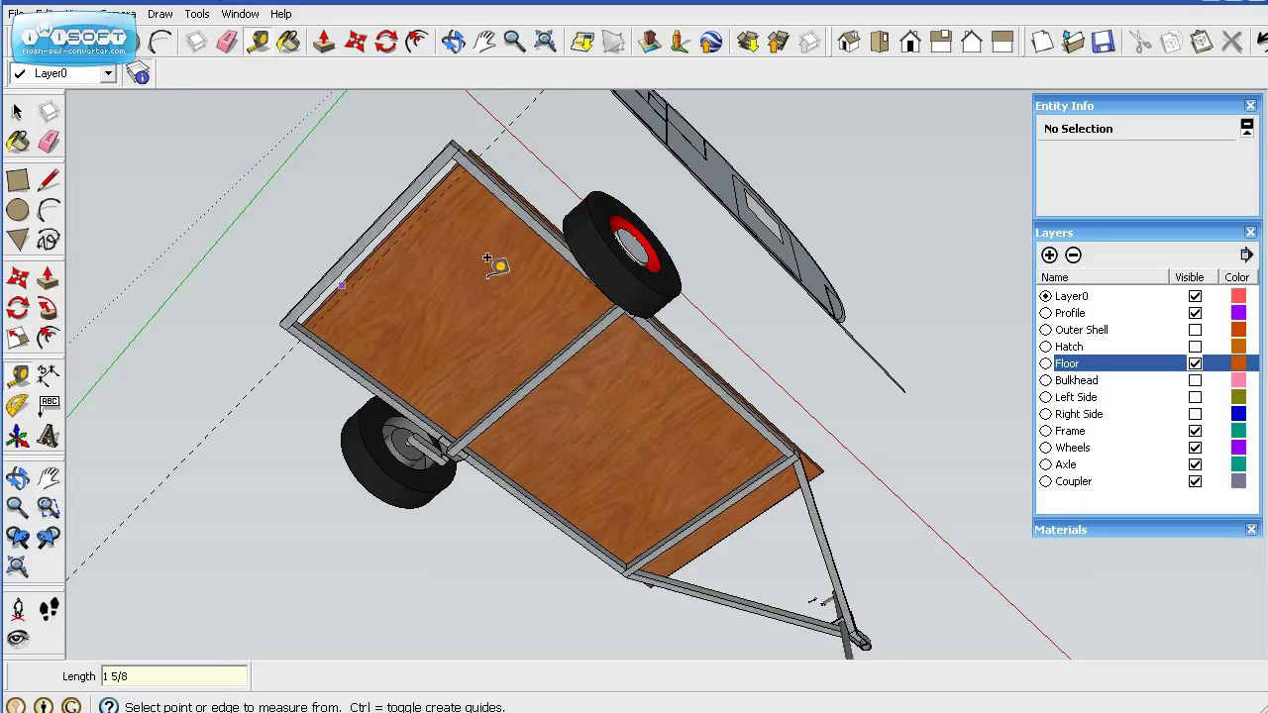
Step: Move the Frame group by its corner to the floor-edge guide point, then zoom to fit the trailer
{"action": "scroll", "coordinate": [592, 252], "scroll_direction": "up", "scroll_amount": 1}
{"action": "middle_click_drag", "start_coordinate": [591, 253], "coordinate": [368, 569]}
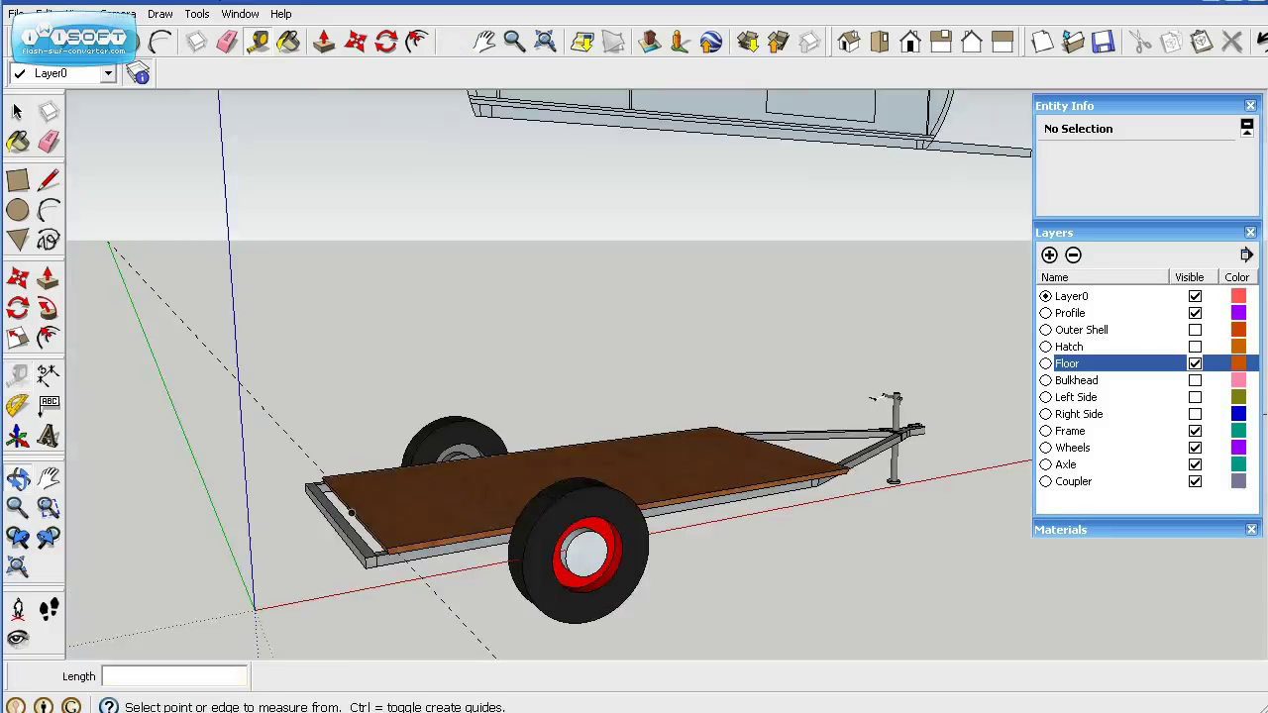
{"action": "scroll", "coordinate": [368, 569], "scroll_direction": "up", "scroll_amount": 5}
{"action": "key", "text": "space"}
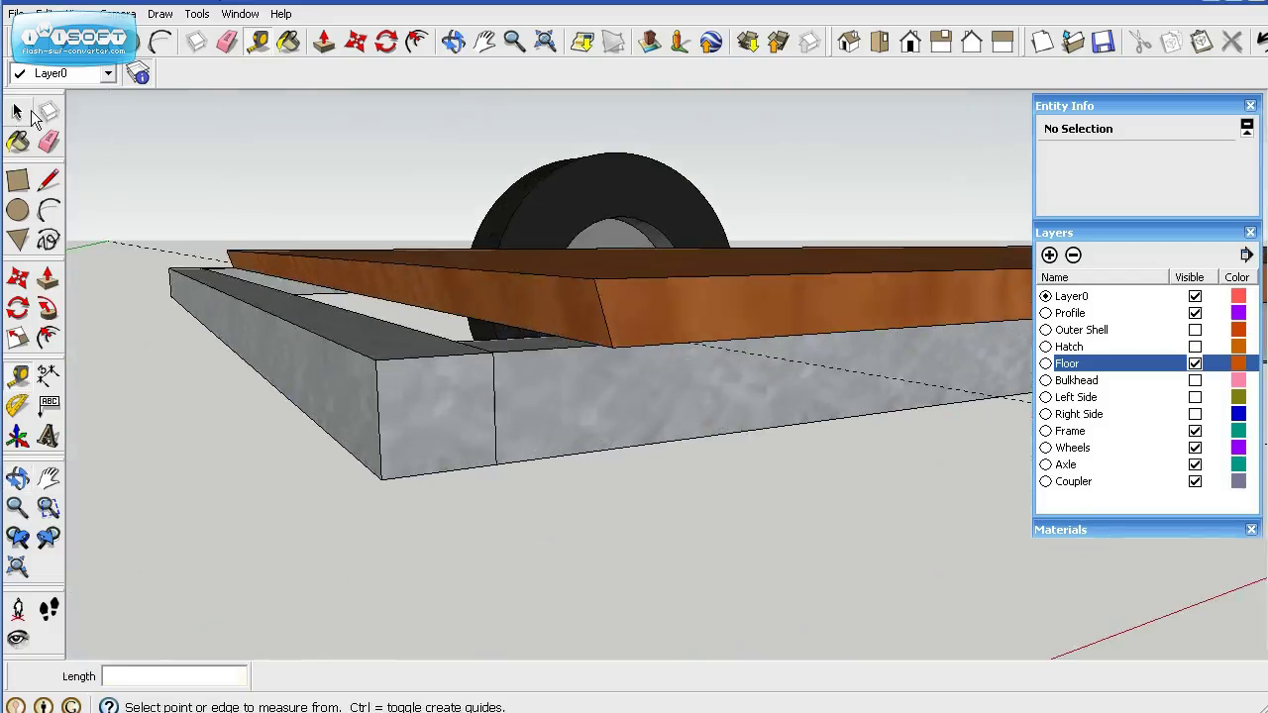
{"action": "left_click", "coordinate": [422, 413]}
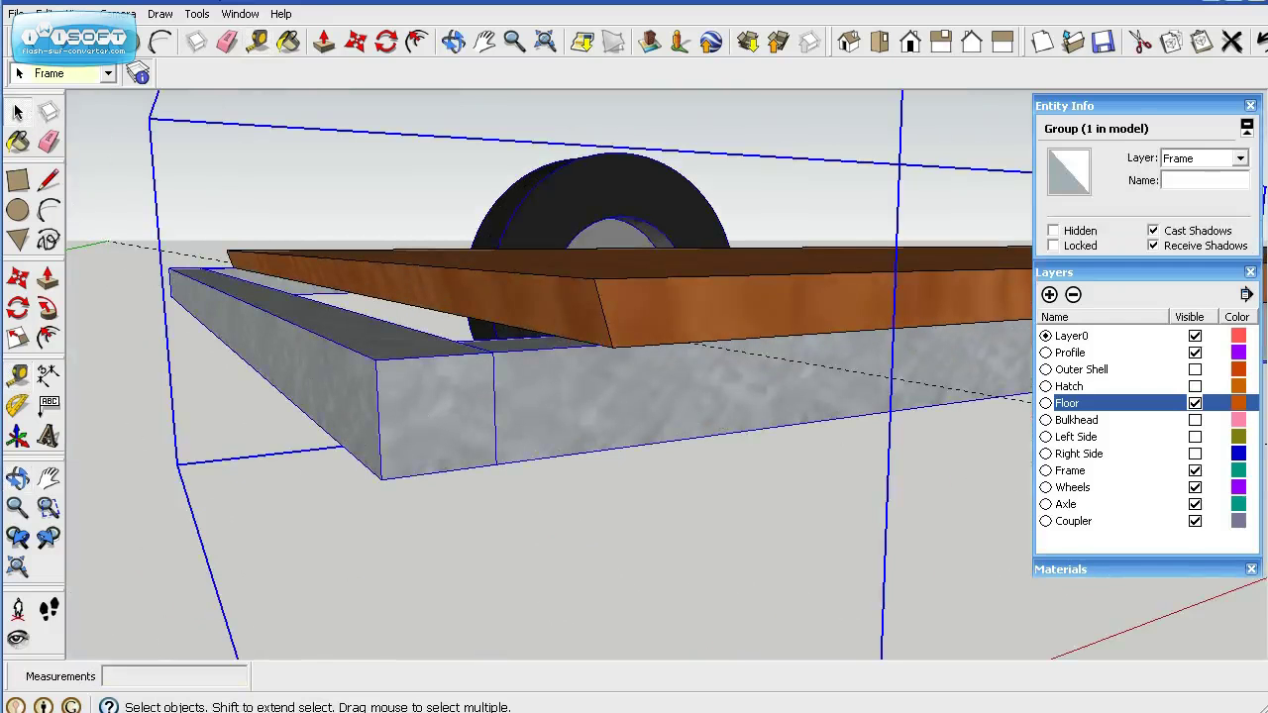
{"action": "left_click", "coordinate": [16, 278]}
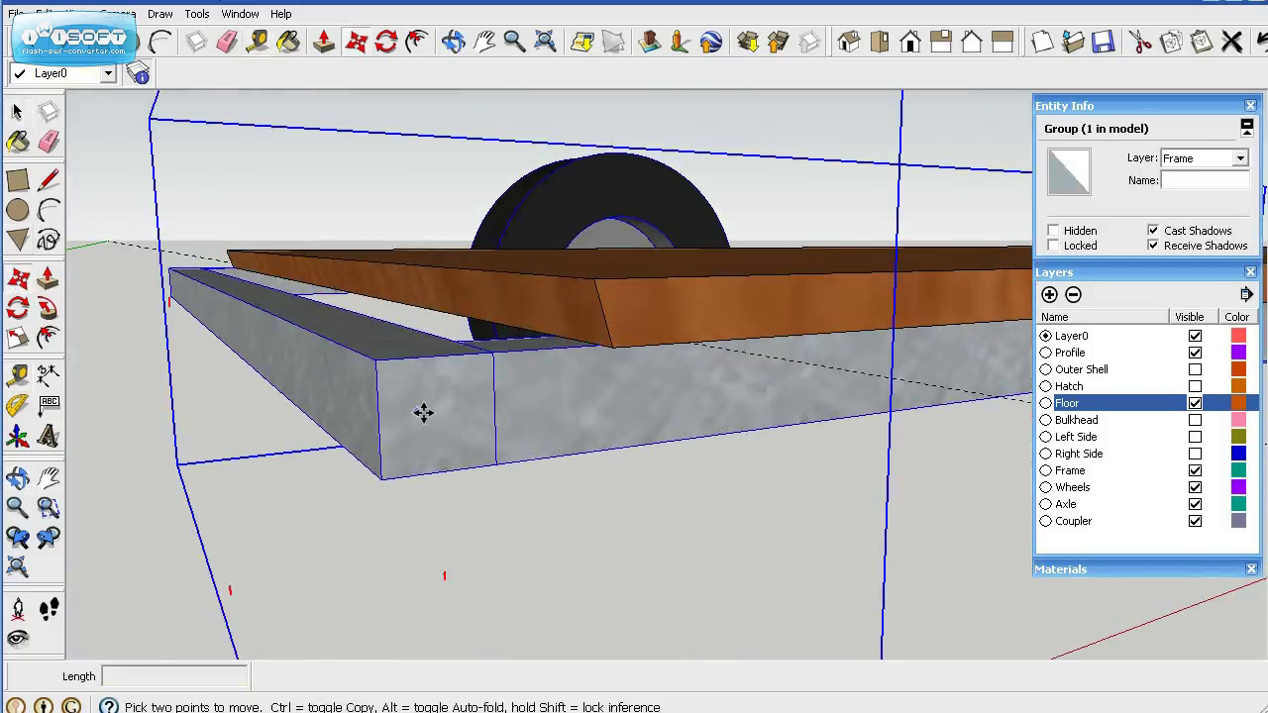
{"action": "left_click", "coordinate": [376, 359]}
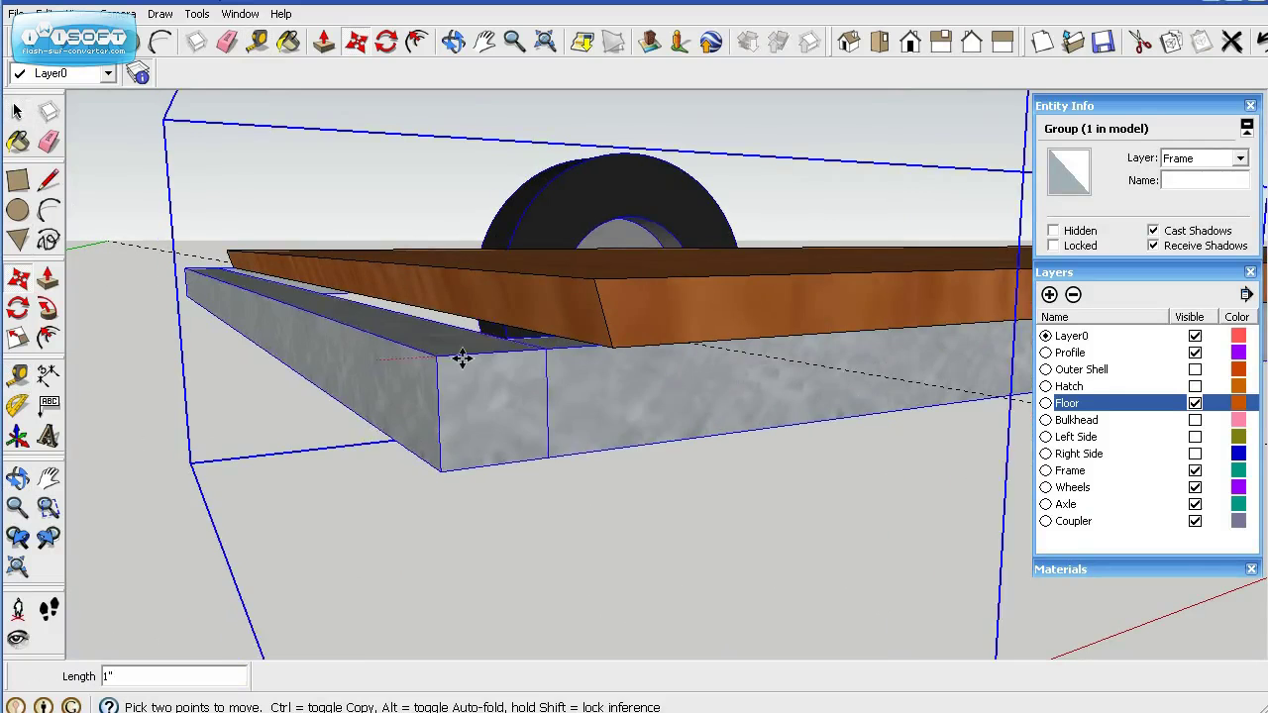
{"action": "left_click", "coordinate": [691, 343]}
{"action": "key", "text": "space"}
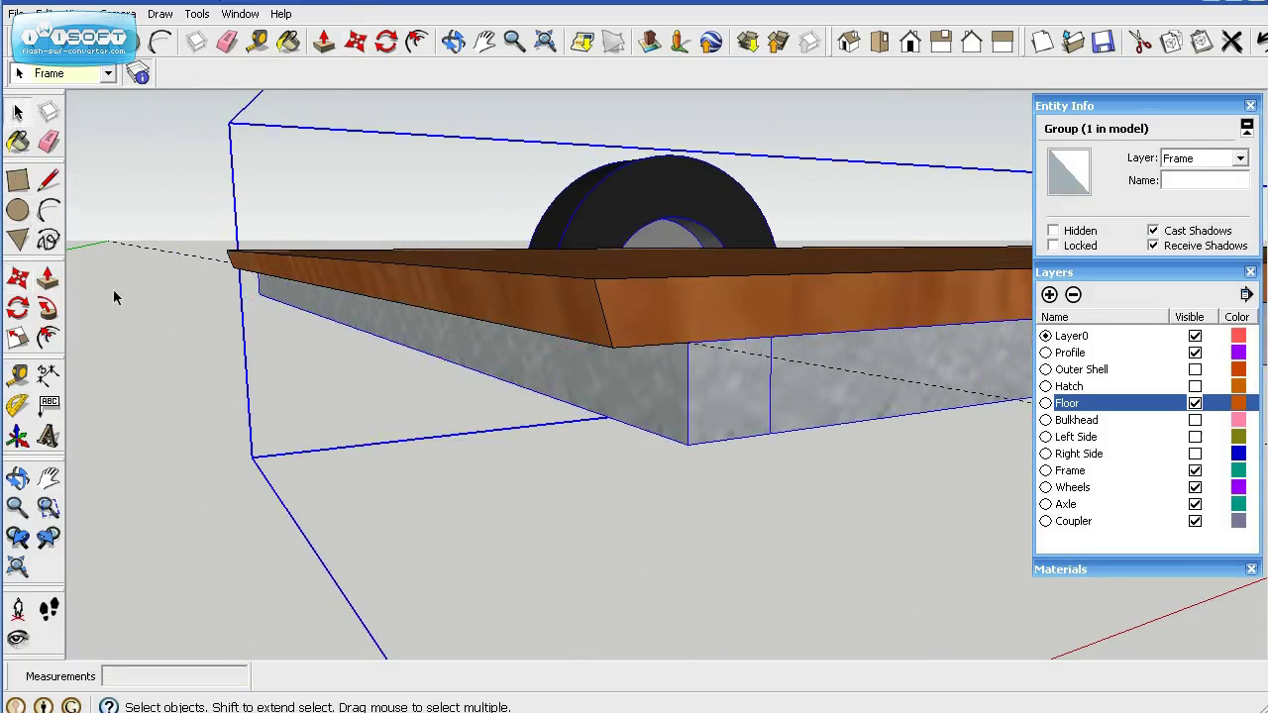
{"action": "left_click", "coordinate": [113, 289]}
{"action": "left_click", "coordinate": [16, 567]}
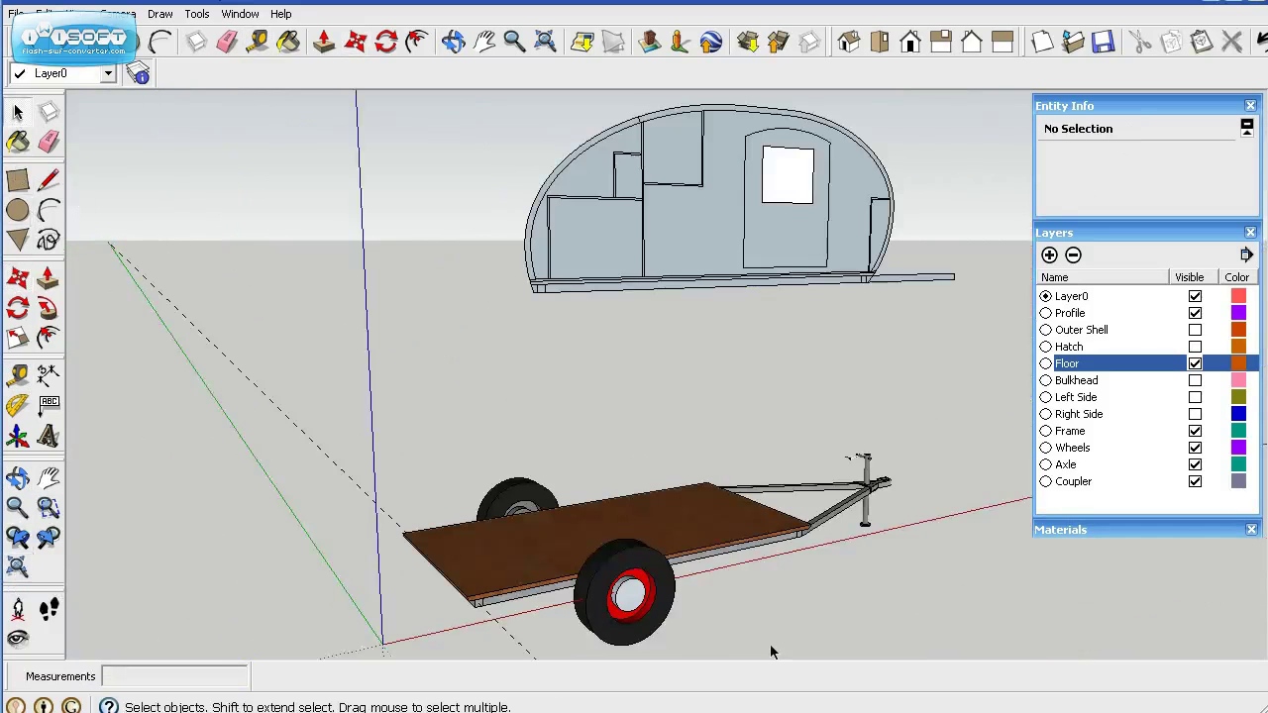